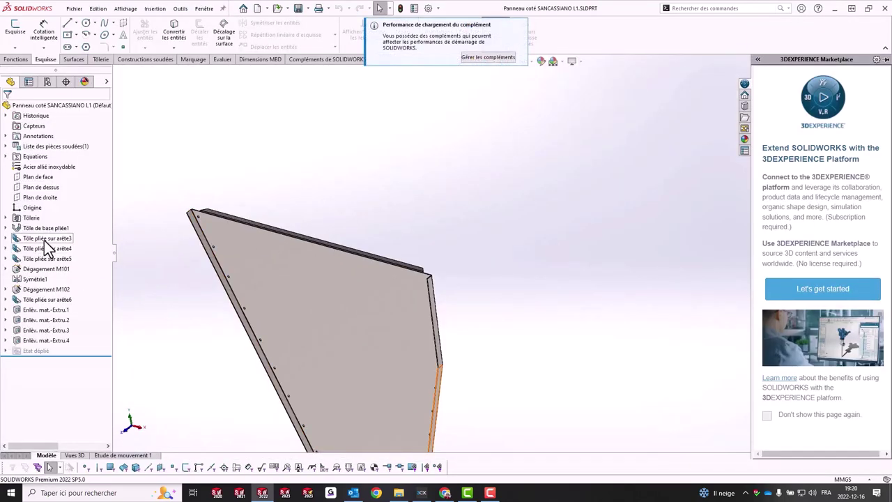
Inspect the Plan de dessus plane and Tôlerie feature properties without changing them
right_click(30, 187)
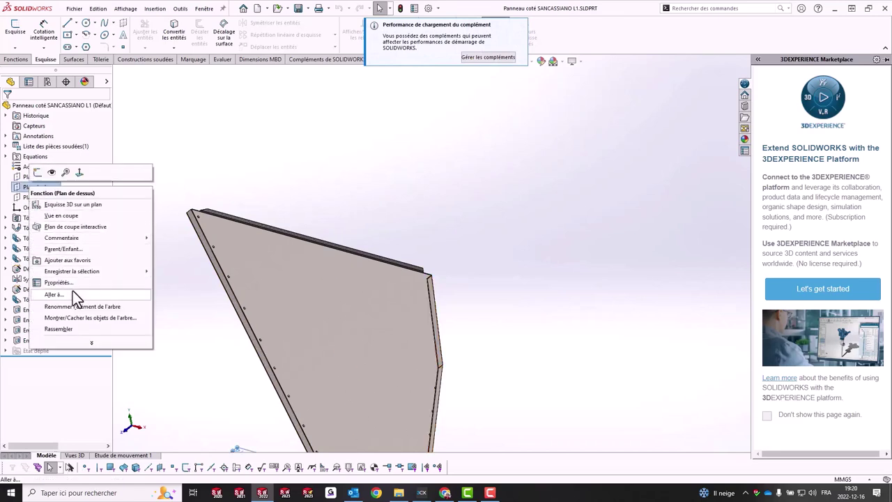
left_click(113, 301)
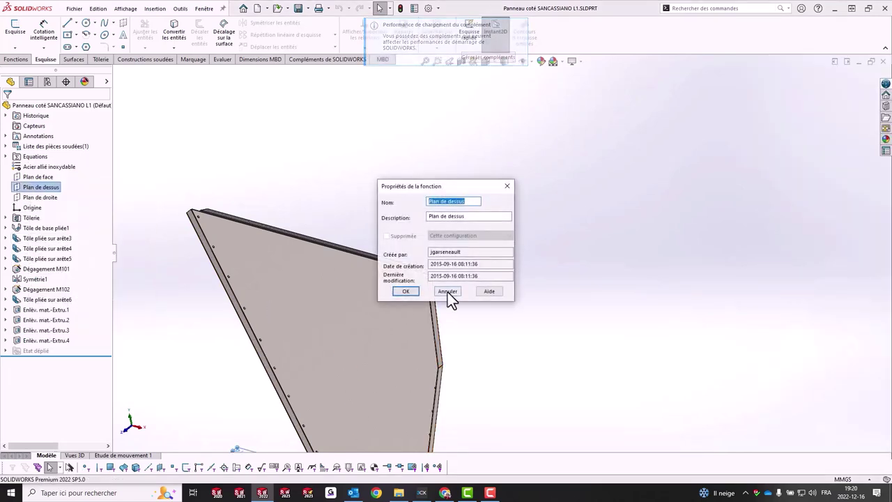
left_click(447, 292)
right_click(31, 218)
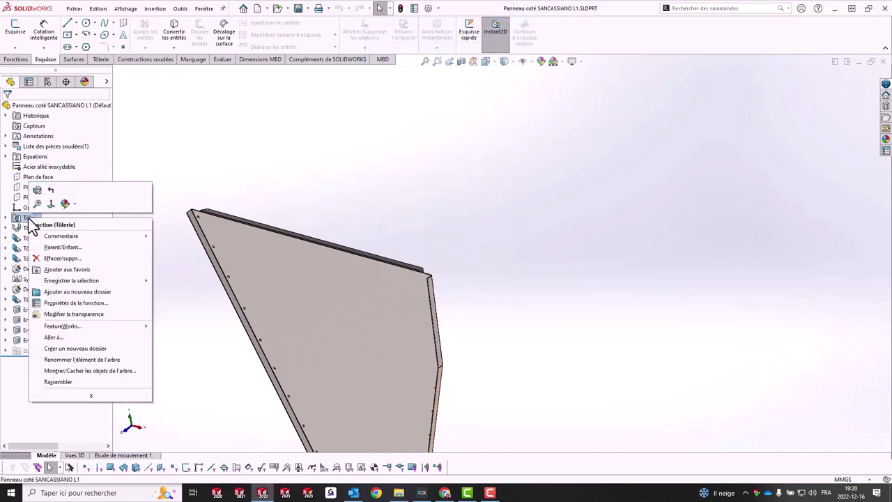
left_click(62, 303)
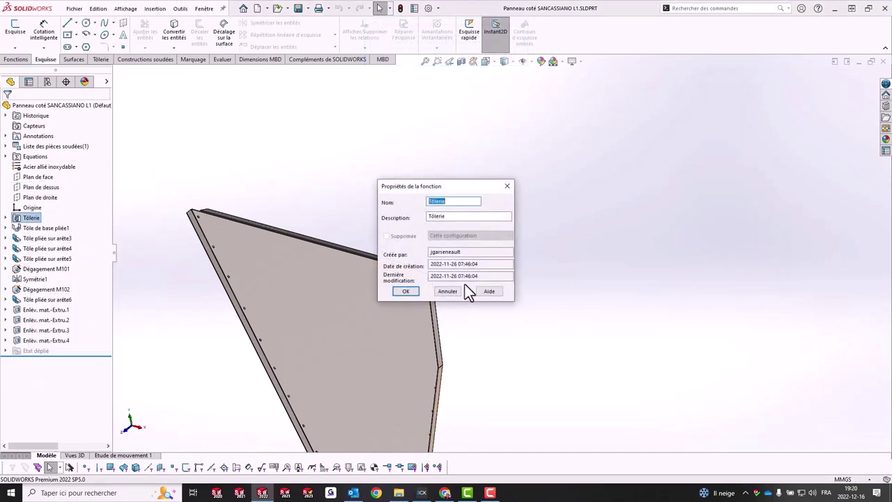
key("Escape")
left_click(610, 296)
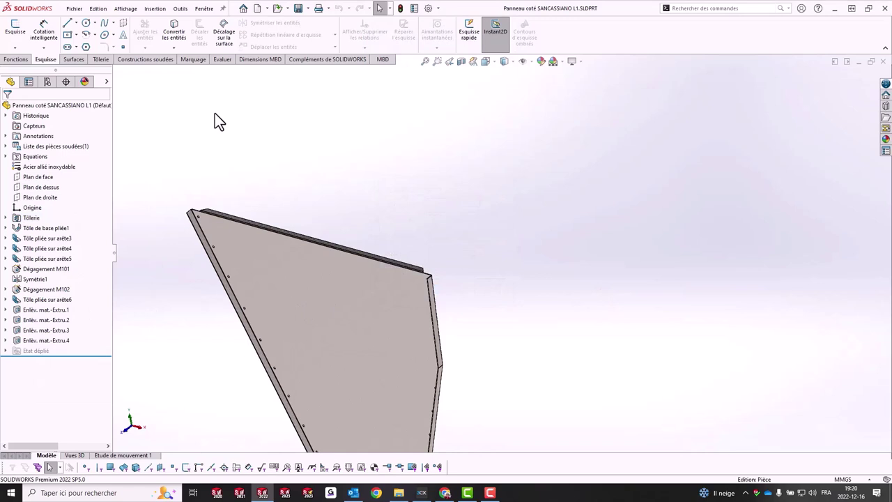
Start a new drawing from the part on the Mise en plan template with a B (ANSI) Landscape sheet
left_click(73, 9)
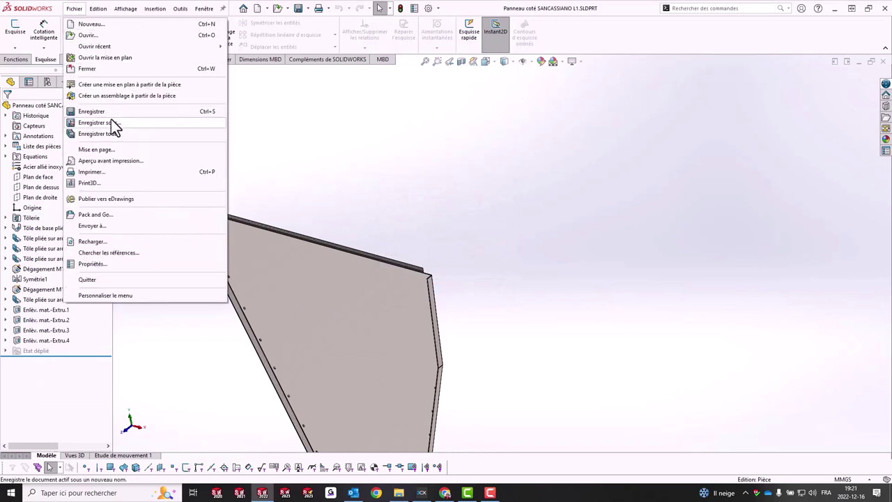
left_click(92, 84)
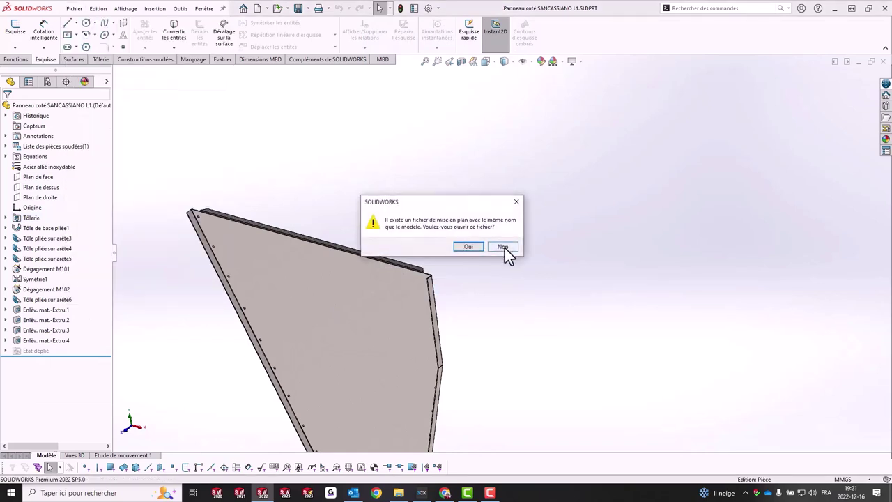
left_click(503, 247)
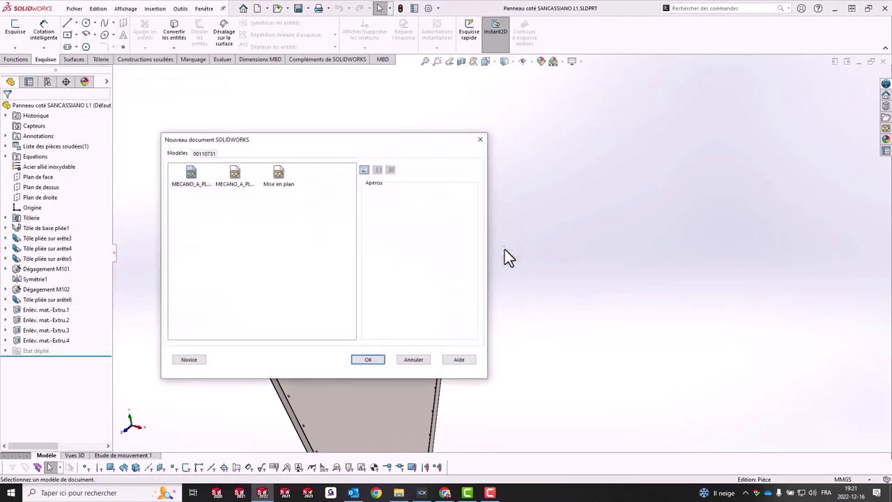
double_click(274, 179)
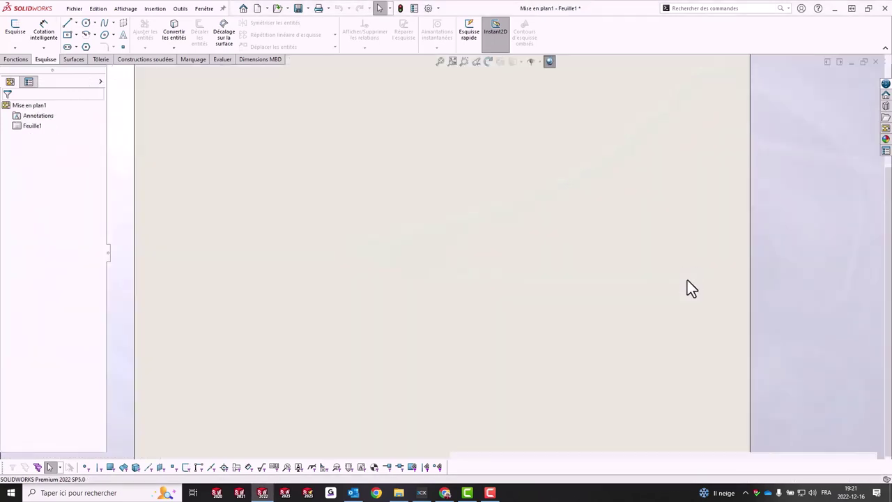
left_click(367, 217)
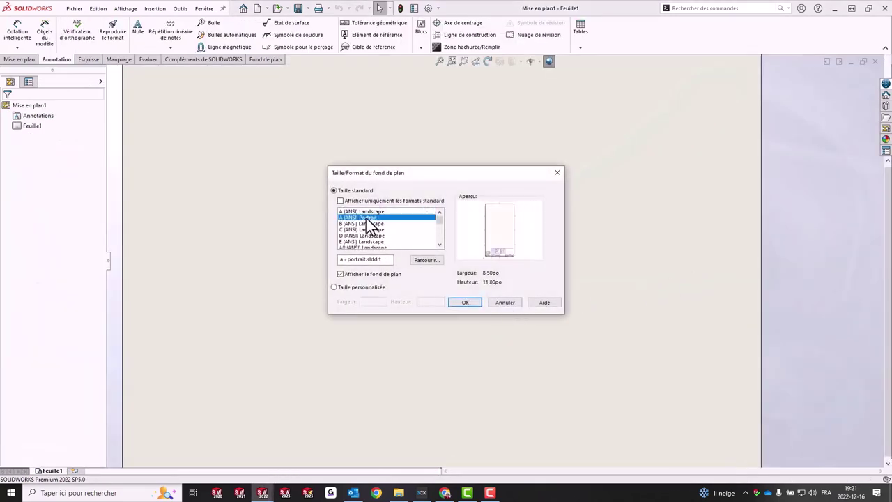
double_click(368, 223)
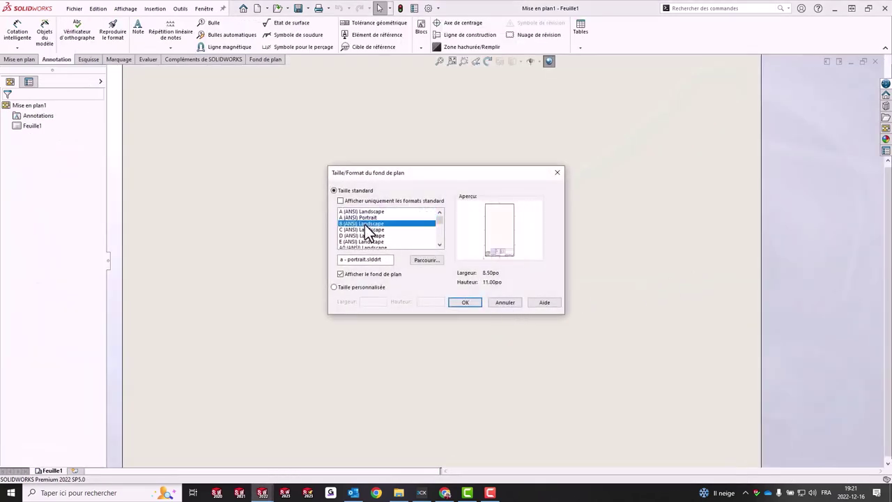
Place the (A) Etat déplié flat-pattern view near the sheet centre, showing the flat pattern
left_click(885, 150)
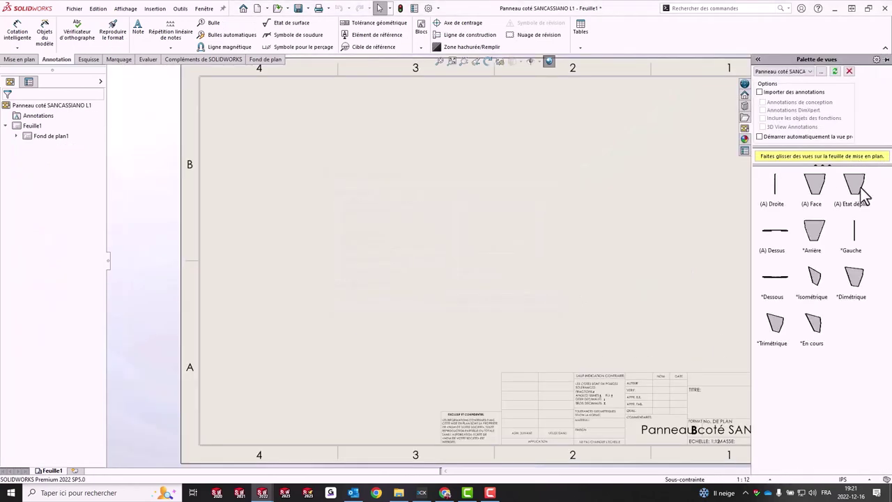
left_click_drag(863, 194, 491, 233)
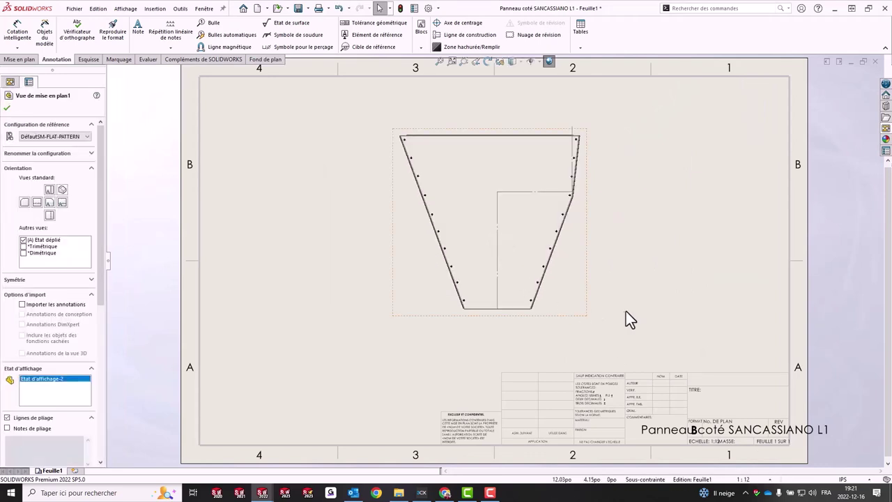
middle_click_drag(607, 313, 531, 338)
left_click(468, 318)
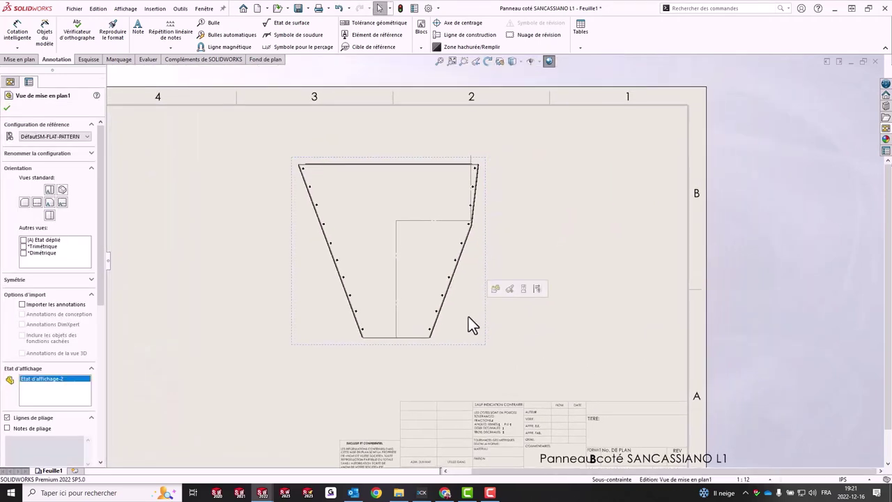
left_click(24, 240)
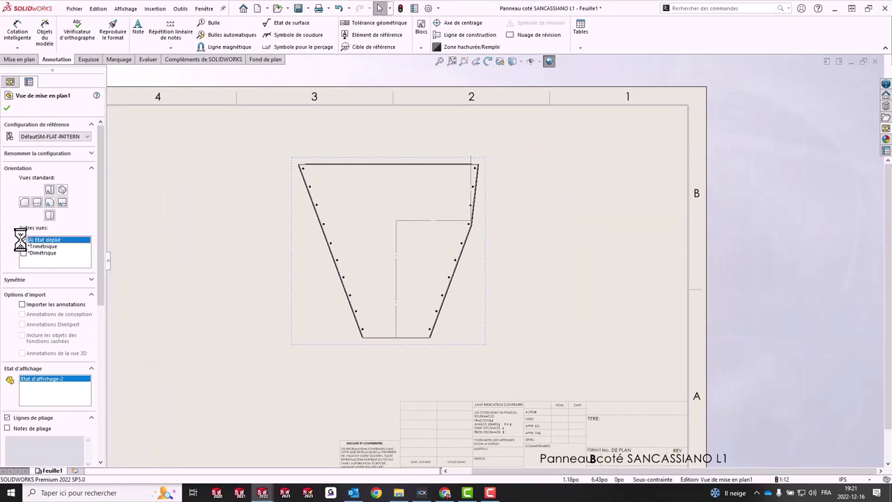
left_click(274, 274)
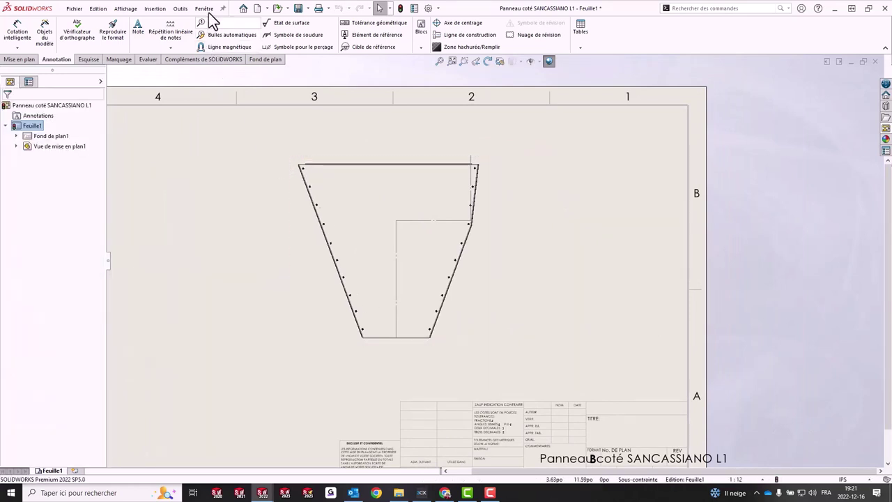
Create a new part from the Pièce template
left_click(74, 8)
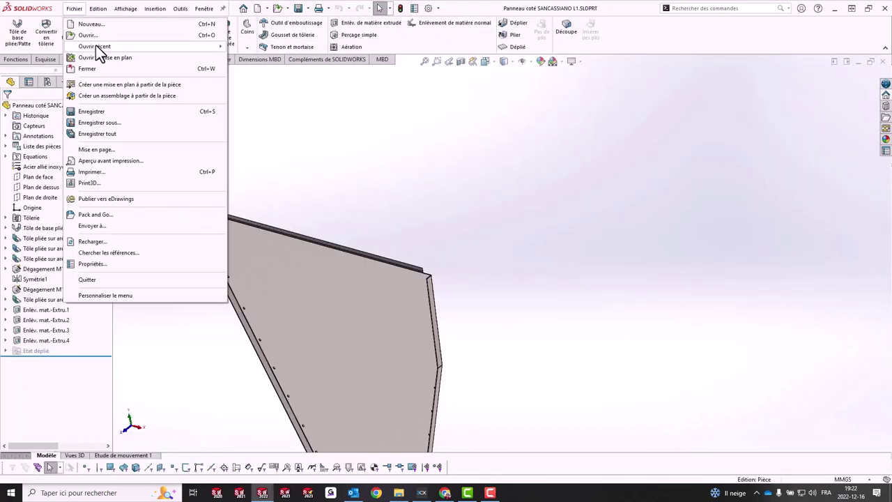
left_click(91, 23)
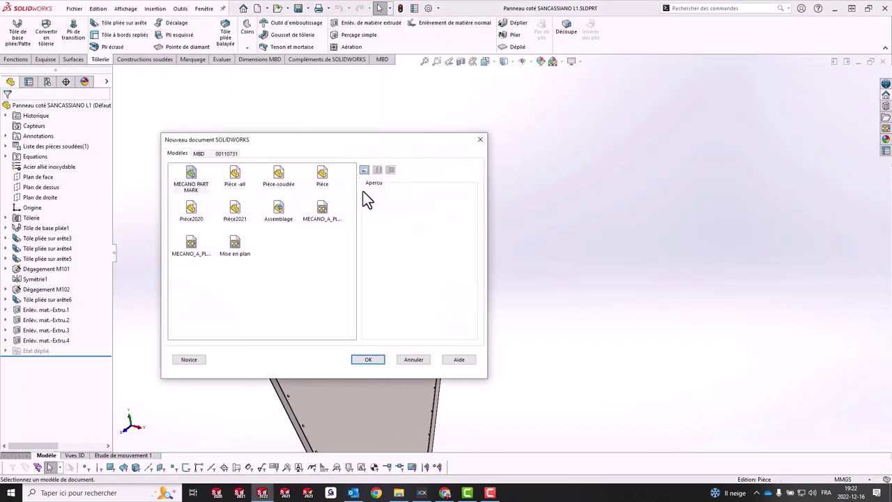
double_click(326, 180)
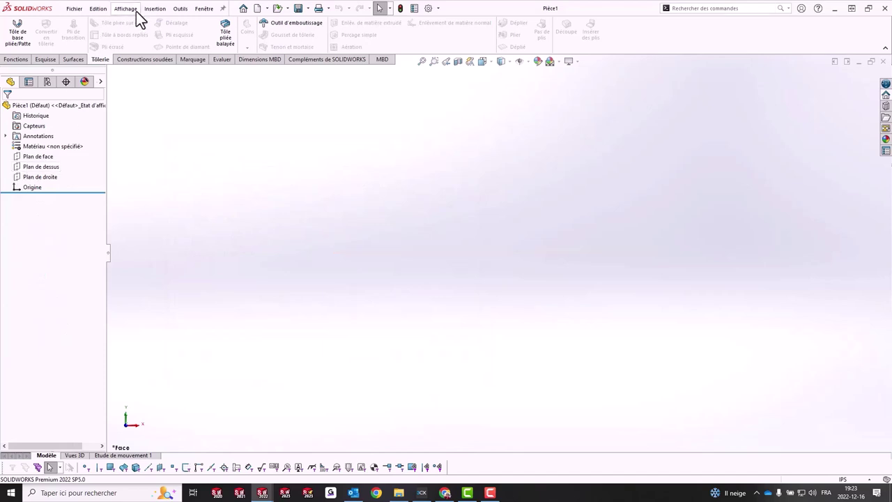
Insert the side panel part with Rompre le lien checked, adopting the base part's units
left_click(160, 11)
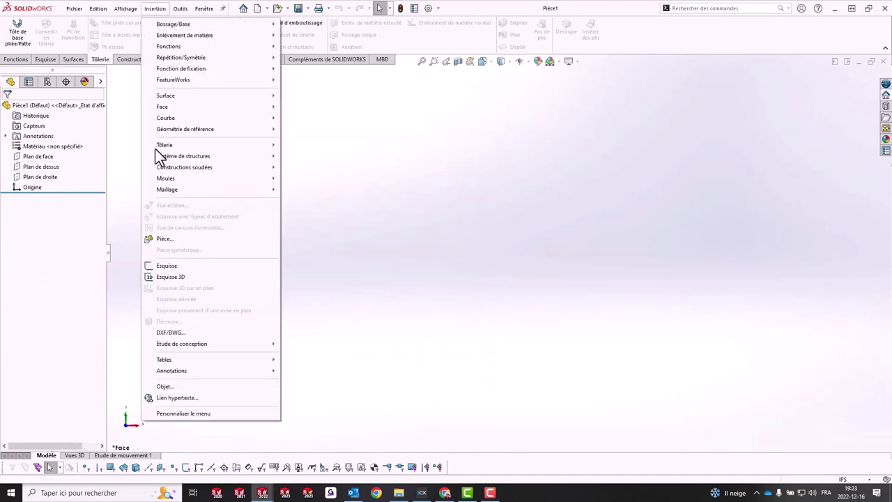
left_click(183, 239)
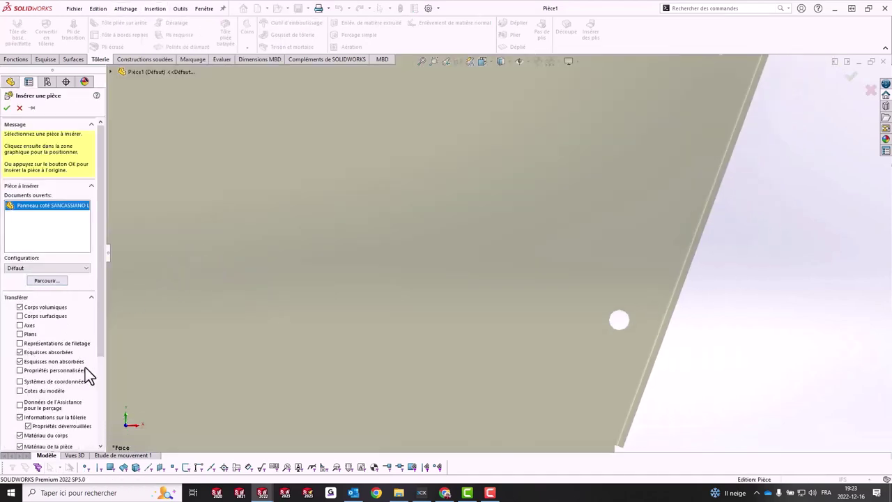
left_click_drag(101, 334, 102, 446)
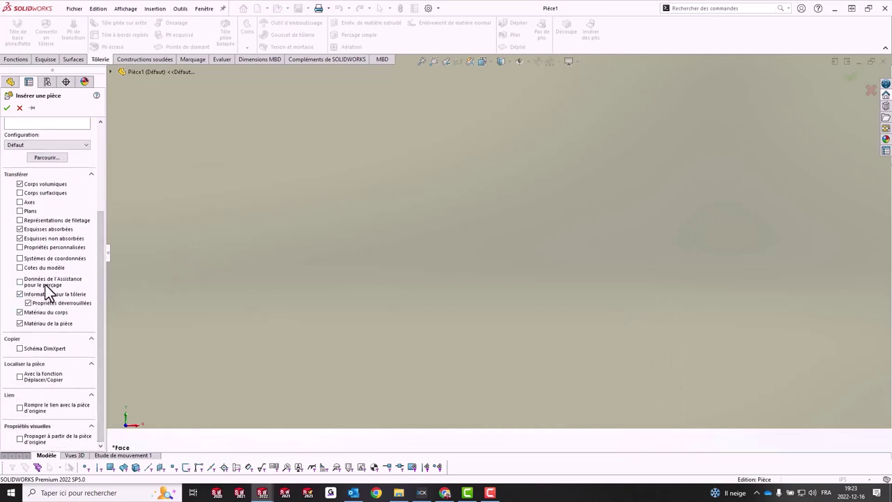
left_click(21, 408)
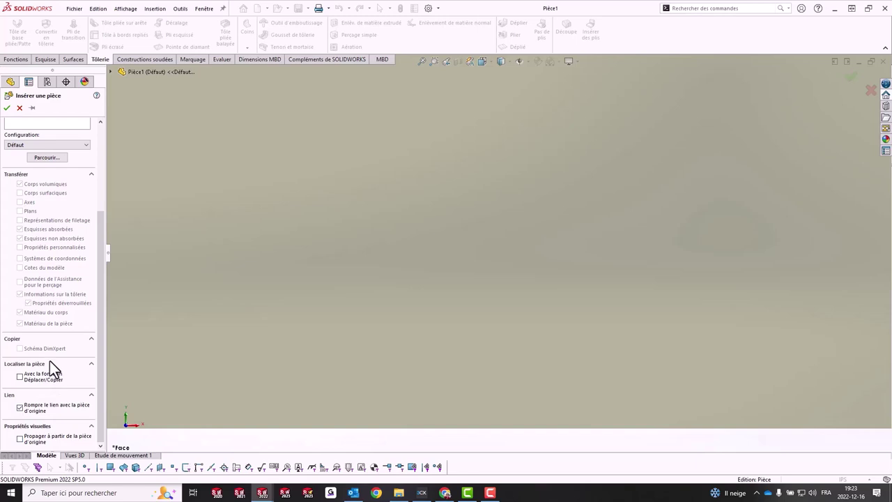
left_click(7, 109)
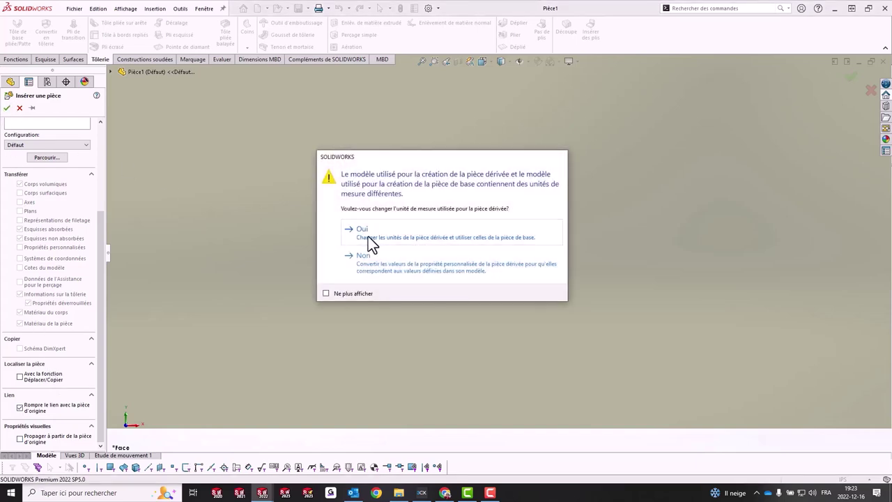
left_click(371, 244)
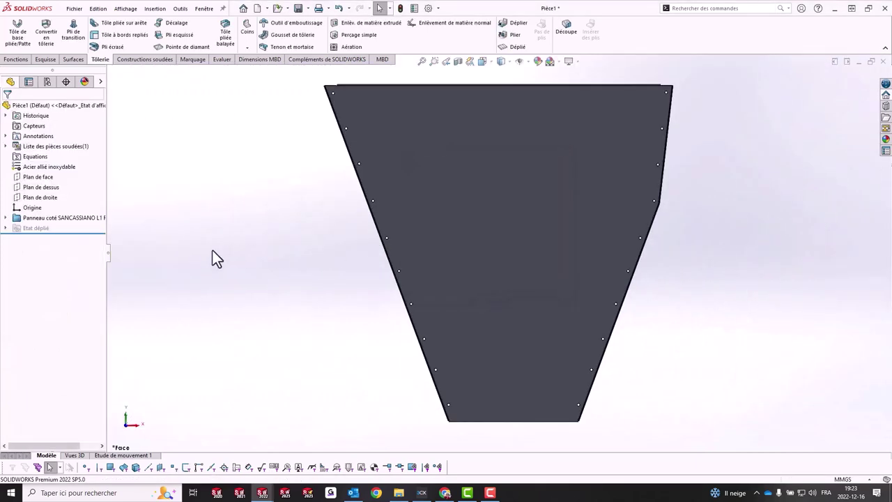
Delete the inserted panel feature and bring the Pièce1 part window to the front
right_click(31, 219)
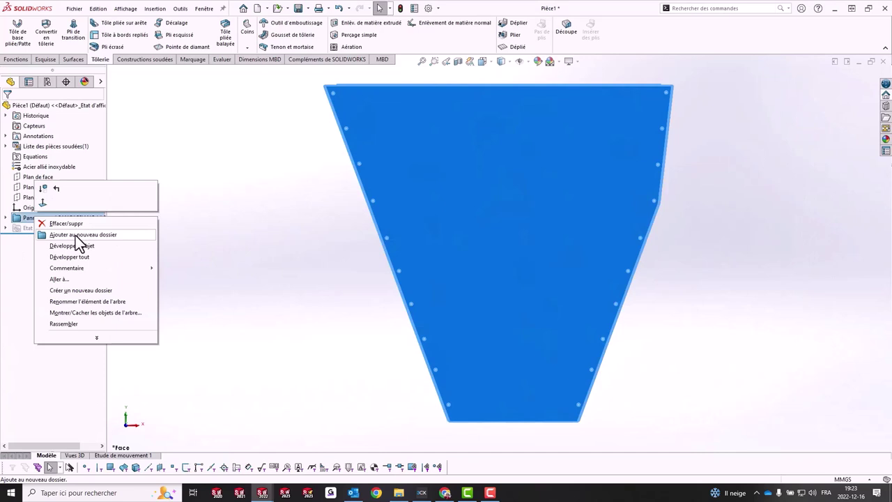
left_click(74, 225)
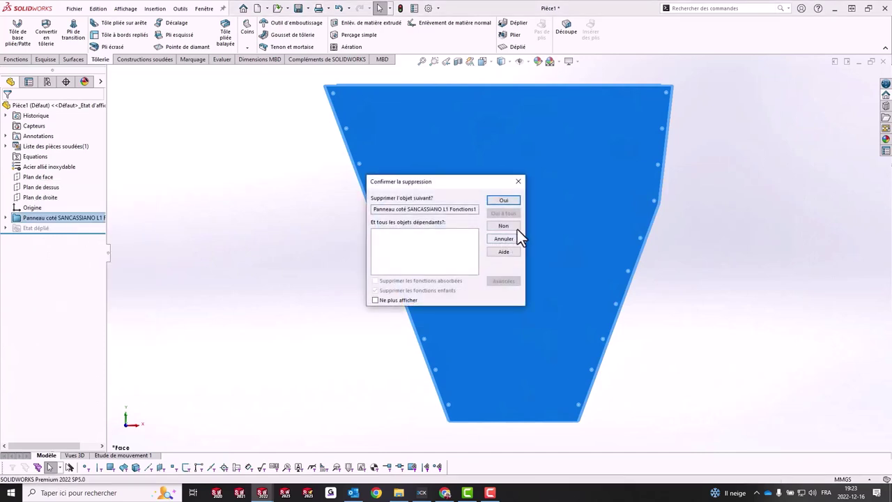
left_click(507, 201)
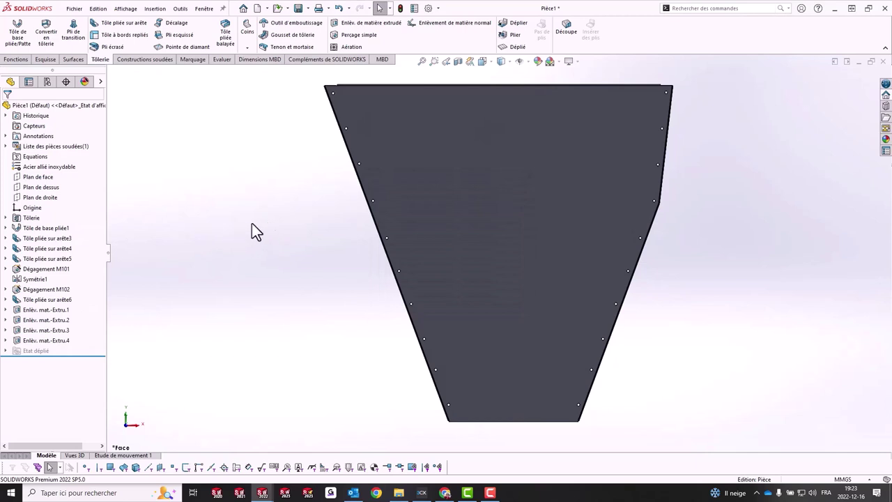
mouse_move(311, 473)
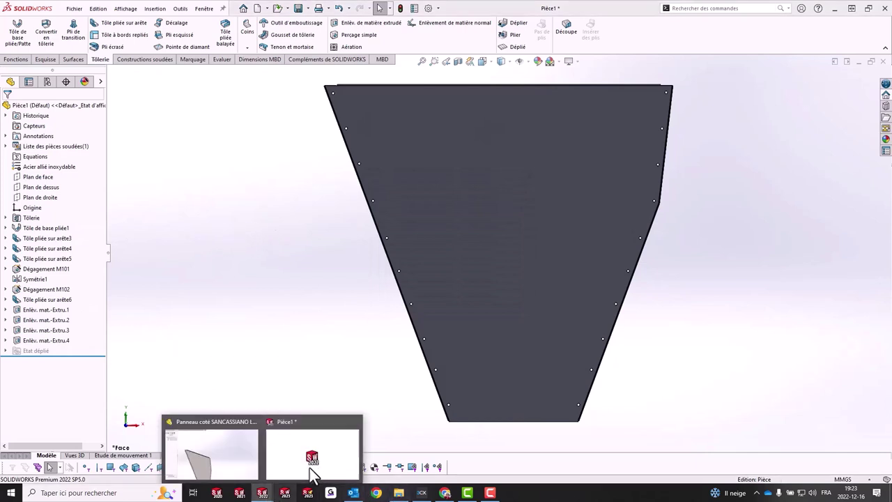
left_click(321, 449)
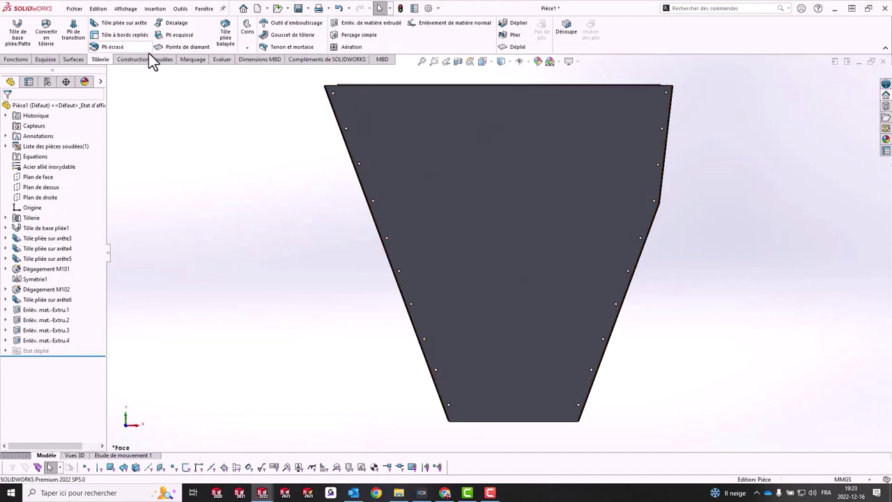
Save the part as Pièce1.SLDPRT, replacing the existing file
left_click(74, 9)
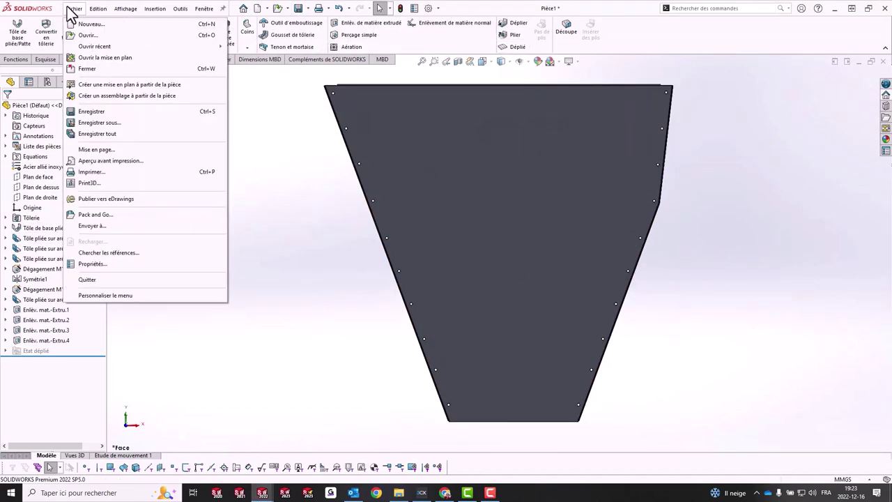
left_click(297, 8)
left_click(361, 237)
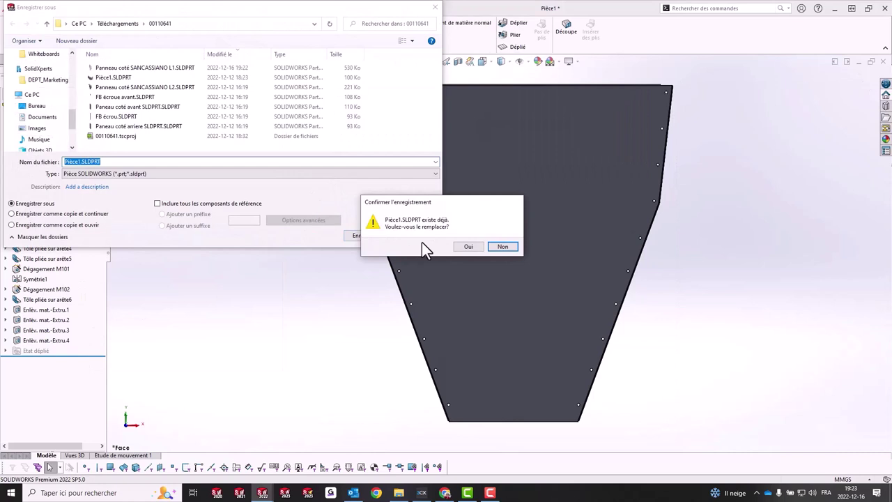
left_click(469, 246)
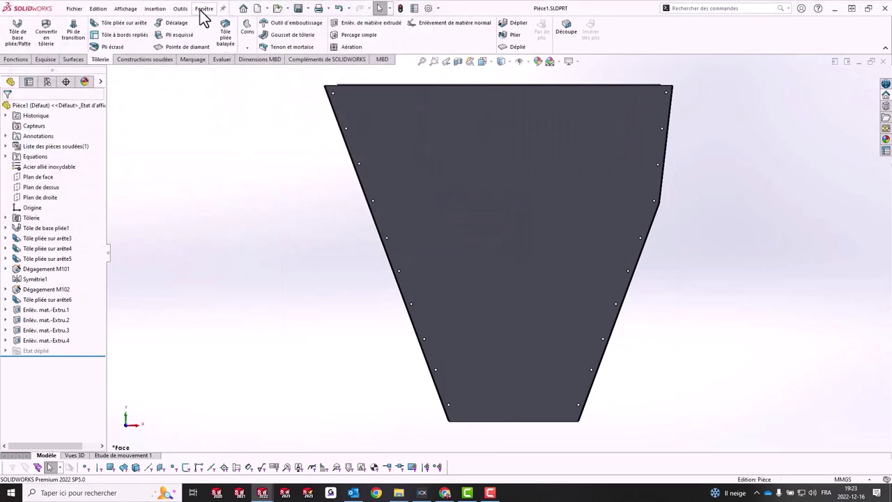
Create a new B landscape drawing with the flat-pattern view placed near the sheet centre
left_click(74, 8)
left_click(104, 98)
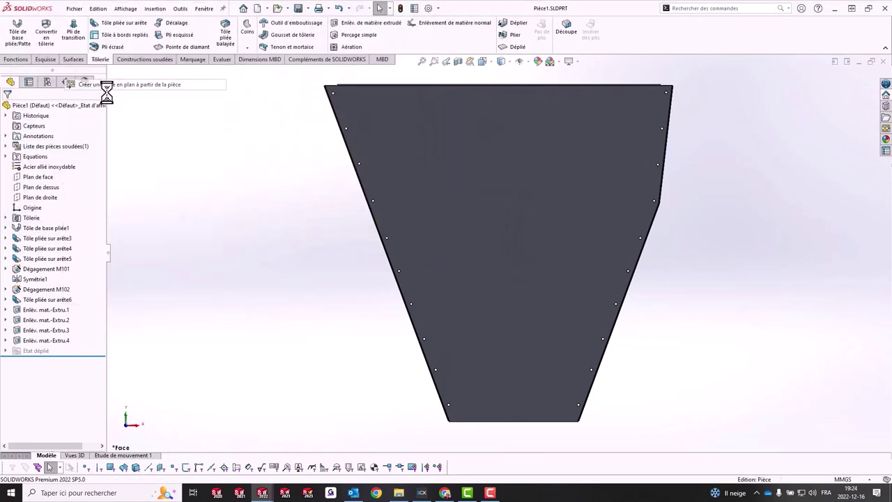
left_click(493, 246)
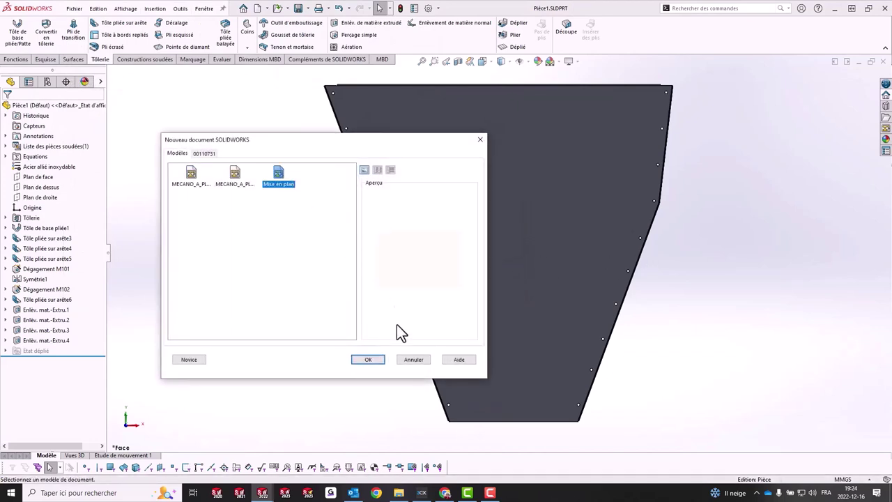
left_click(370, 361)
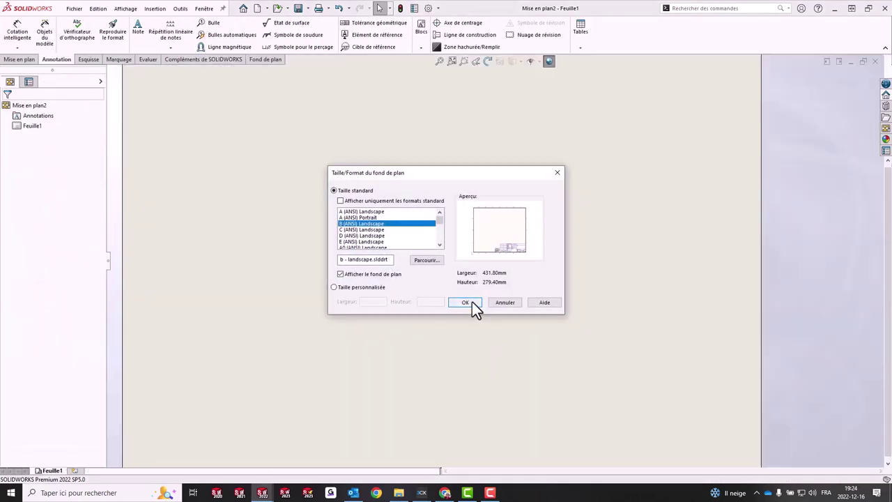
left_click(472, 301)
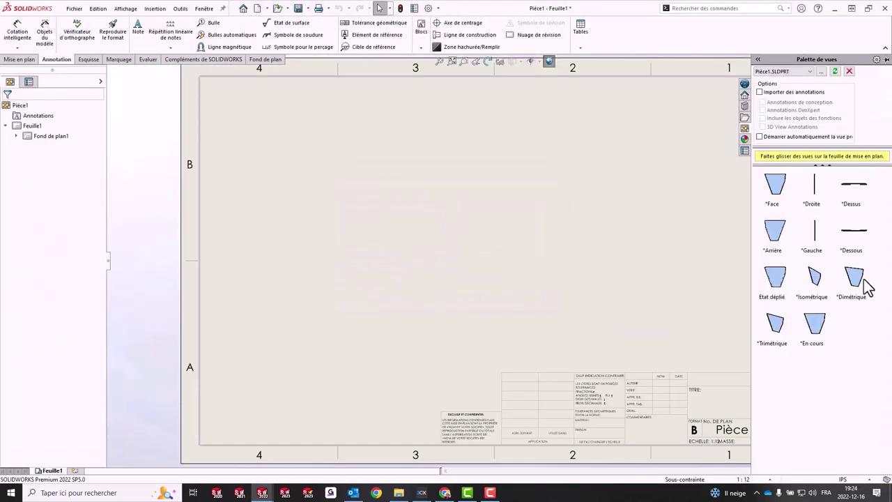
left_click_drag(771, 297, 472, 279)
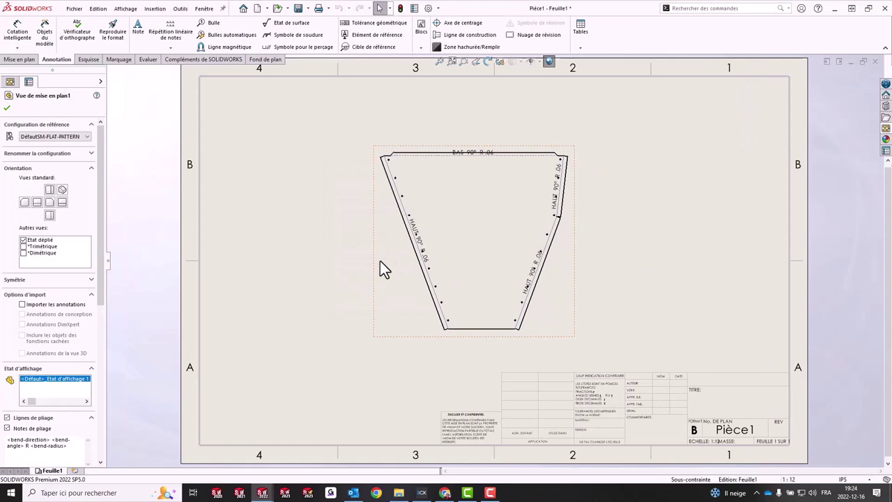
Save the drawing as Pièce1.SLDDRW, replacing the existing file
left_click(299, 8)
left_click(183, 145)
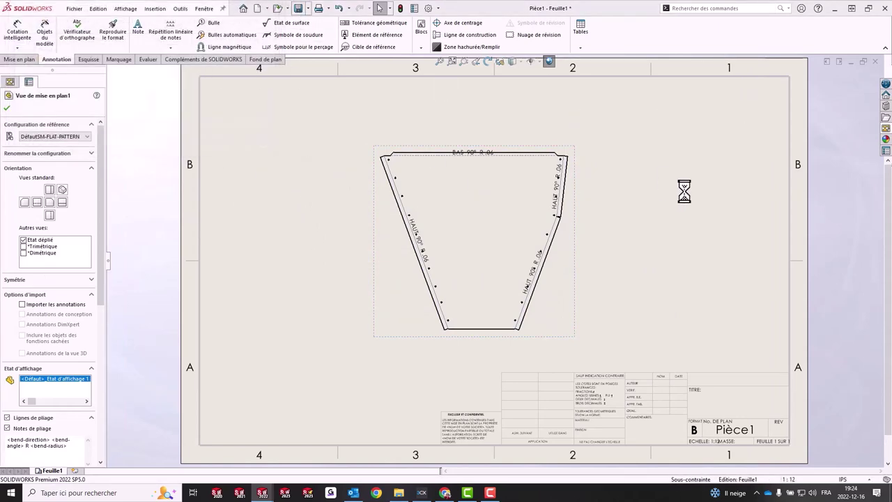
left_click(365, 236)
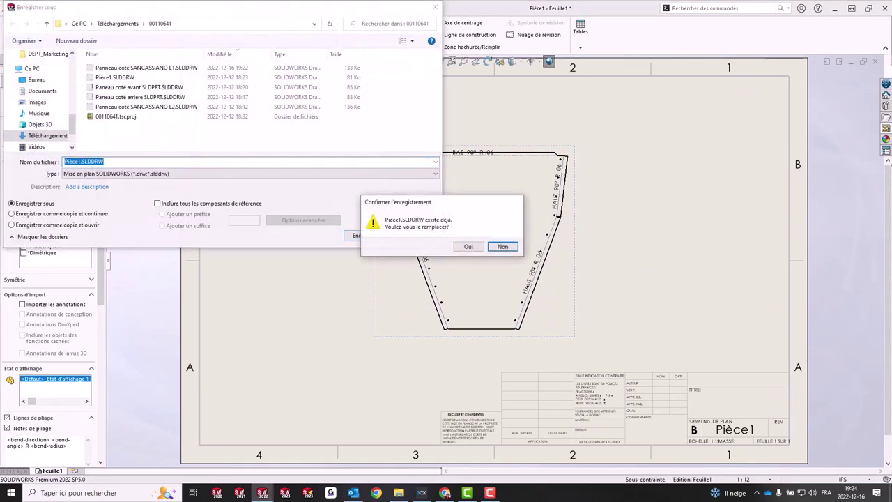
left_click(468, 246)
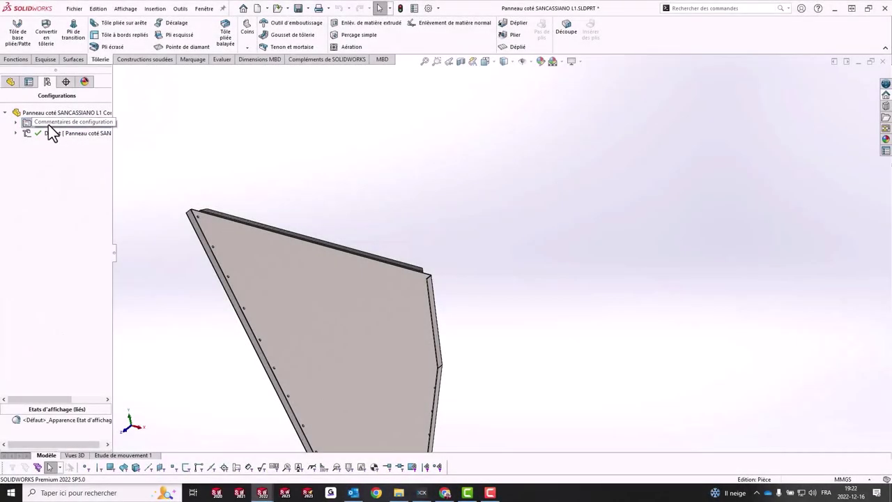
Expand the Défaut configuration and attempt to delete DéfautSM-FLAT-PATTERN
left_click(50, 124)
left_click(15, 134)
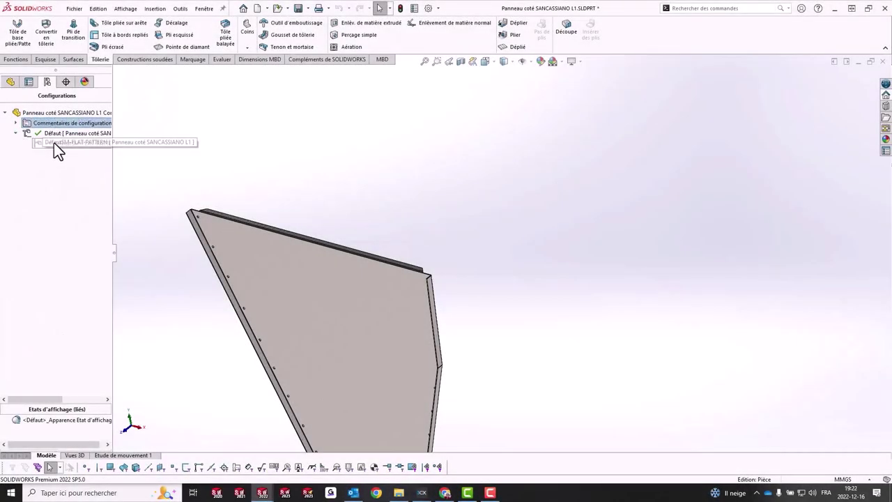
right_click(54, 142)
left_click(94, 184)
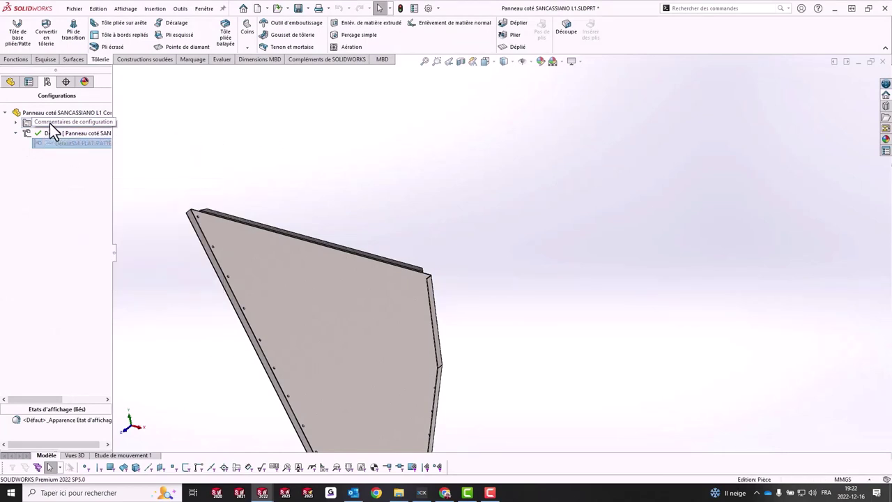
Close the open SANCASSIANO L1 drawing without saving
left_click(72, 146)
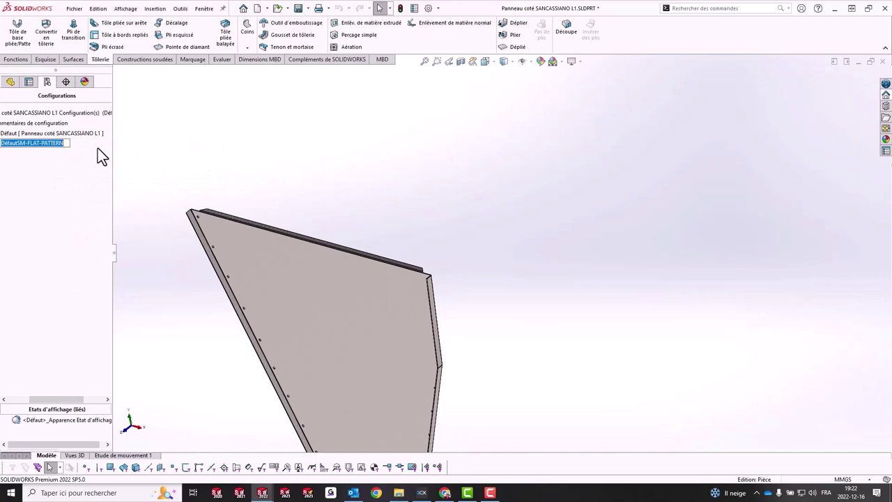
left_click(205, 10)
left_click(276, 137)
left_click(876, 61)
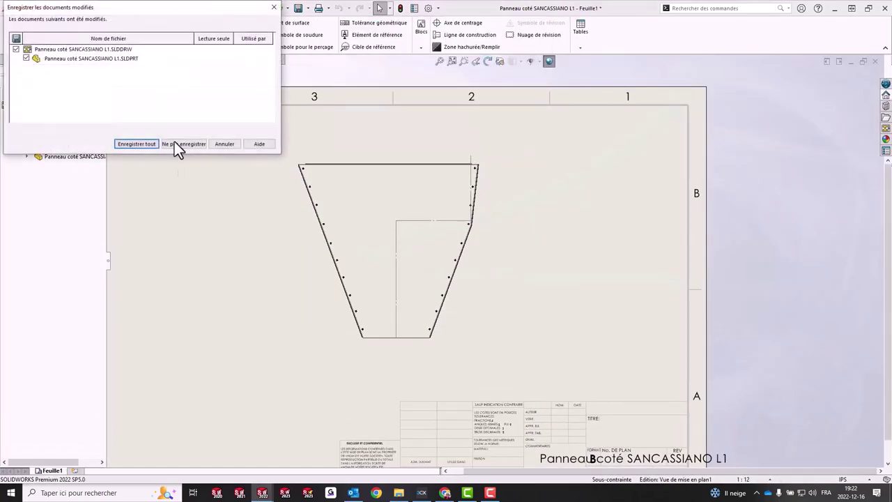
left_click(176, 144)
Delete the DéfautSM-FLAT-PATTERN configuration and save the part
left_click(65, 142)
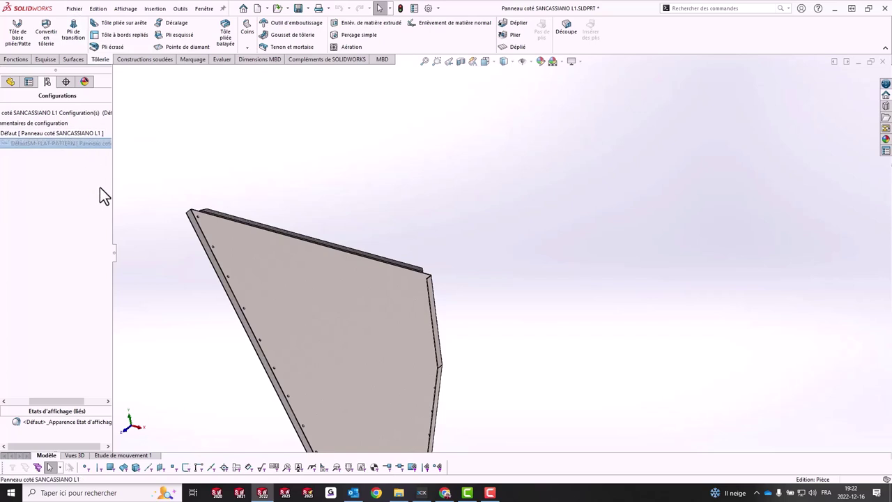
key("Delete")
left_click(499, 200)
left_click(297, 8)
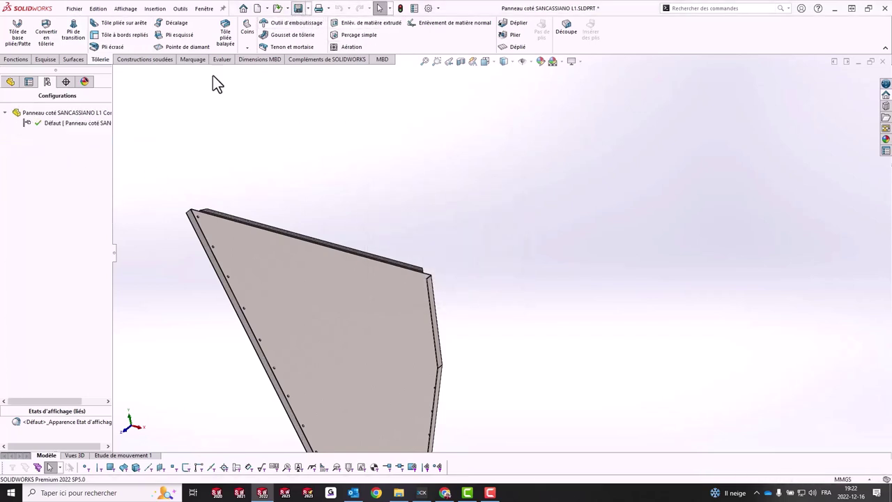
Open the existing drawing of the part and acknowledge the missing-configuration warning
left_click(73, 9)
left_click(100, 83)
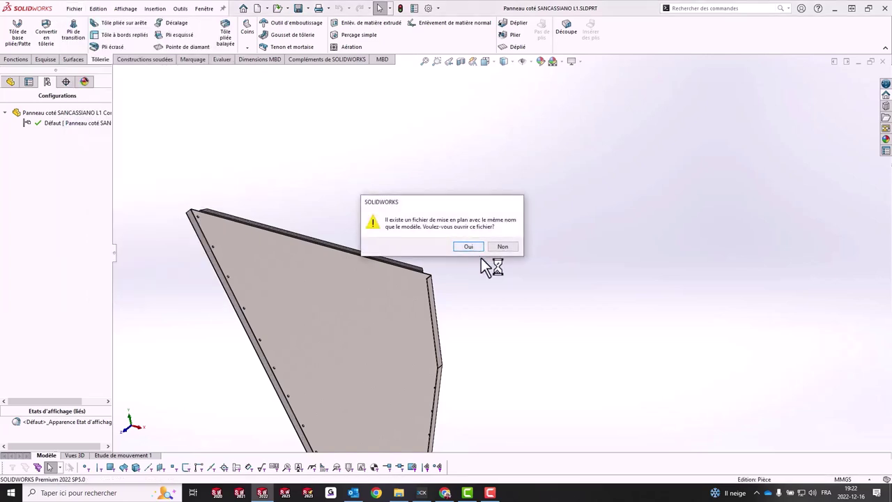
left_click(507, 246)
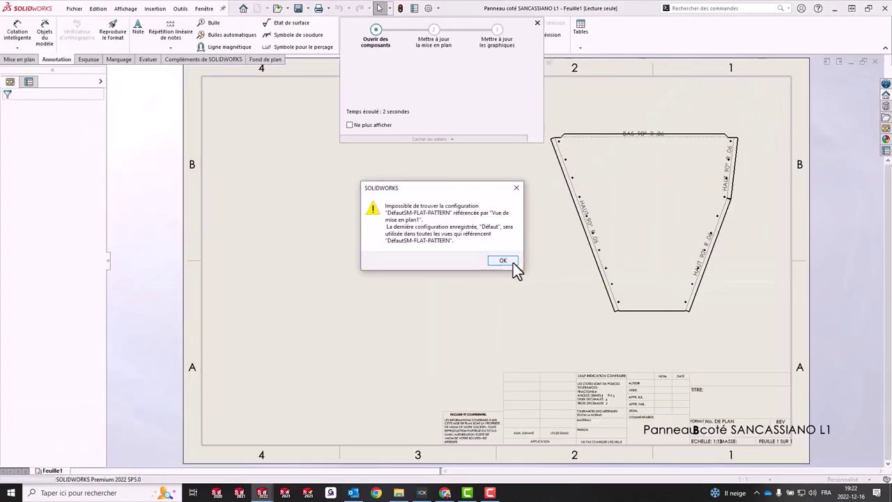
left_click(514, 264)
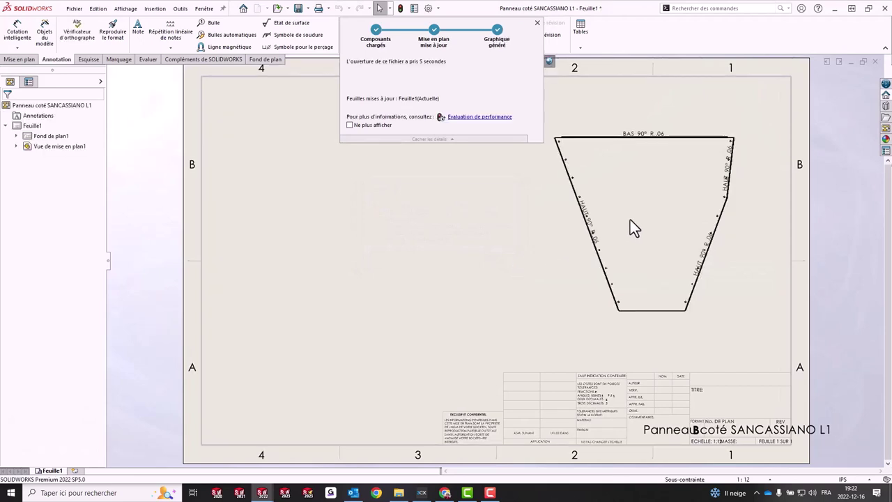
Reset the view to the (A) Etat déplié flat pattern and save the drawing with its part
left_click(634, 283)
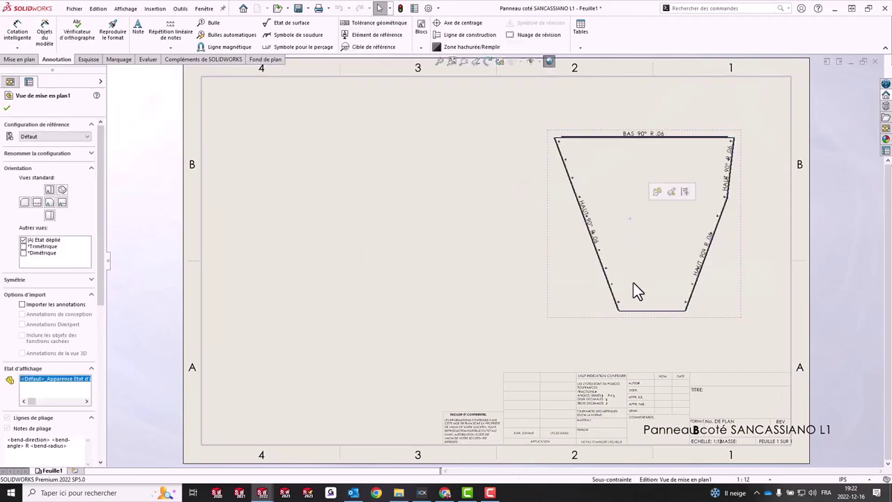
left_click(69, 240)
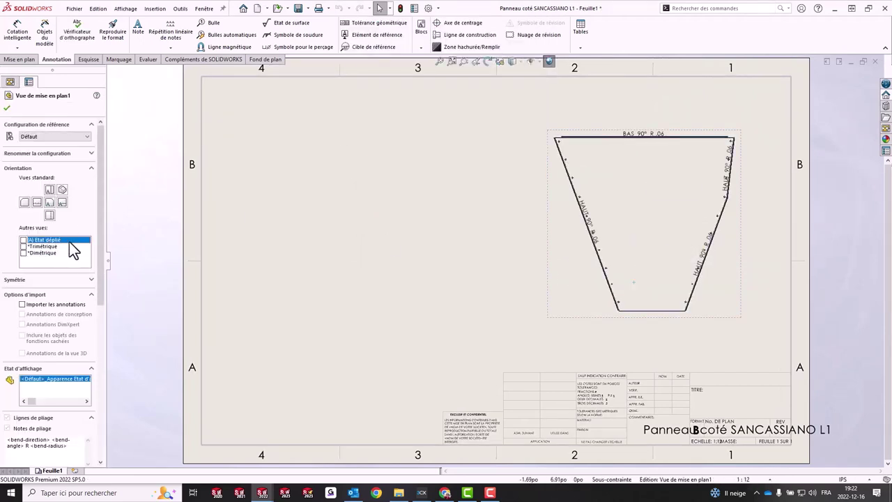
left_click(23, 240)
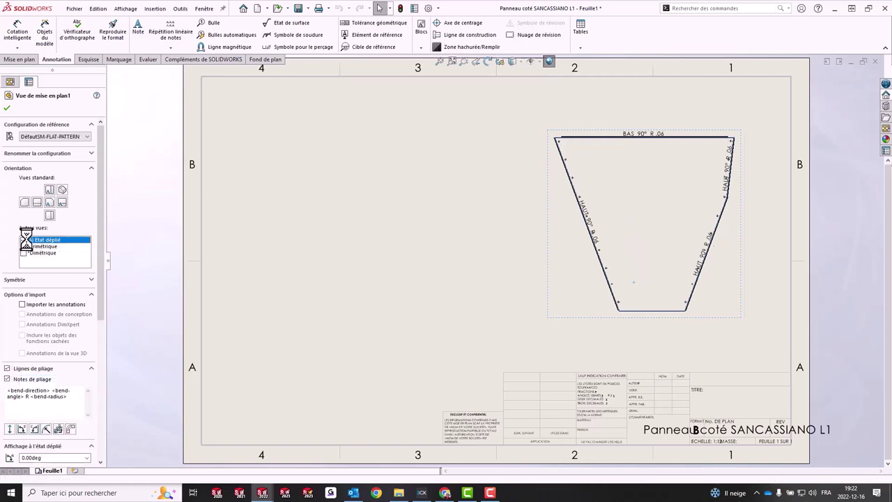
left_click(388, 195)
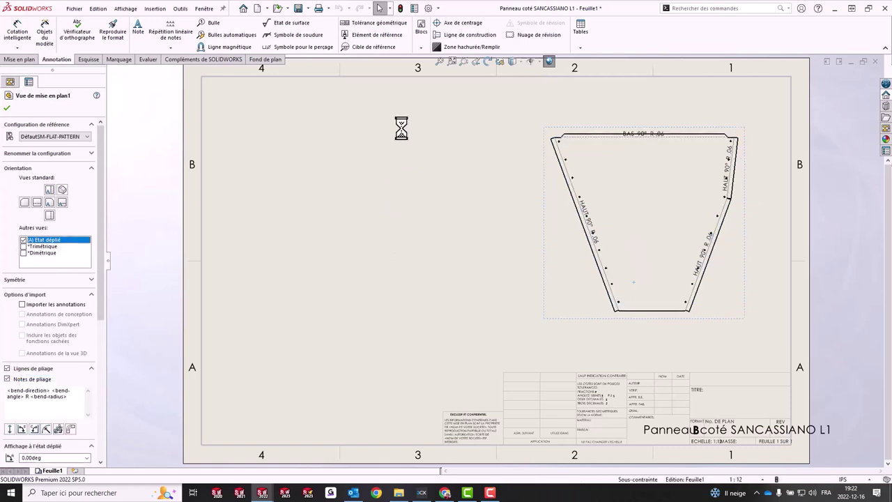
left_click(300, 9)
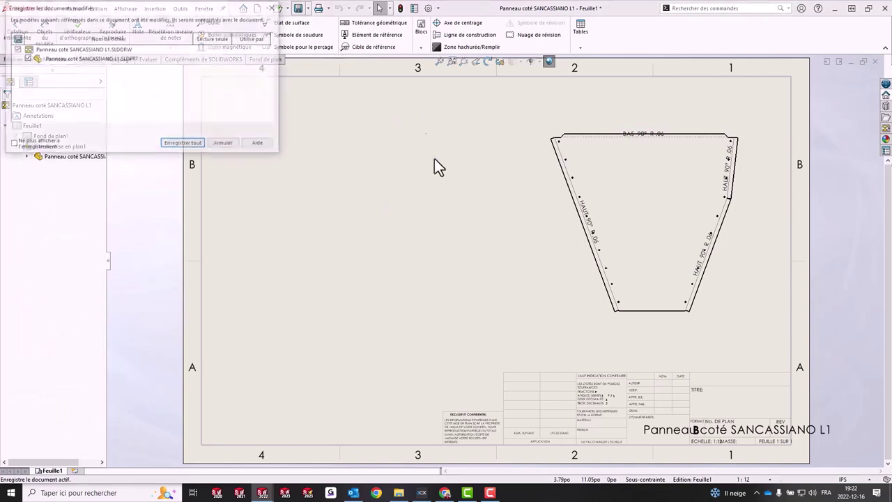
left_click(193, 145)
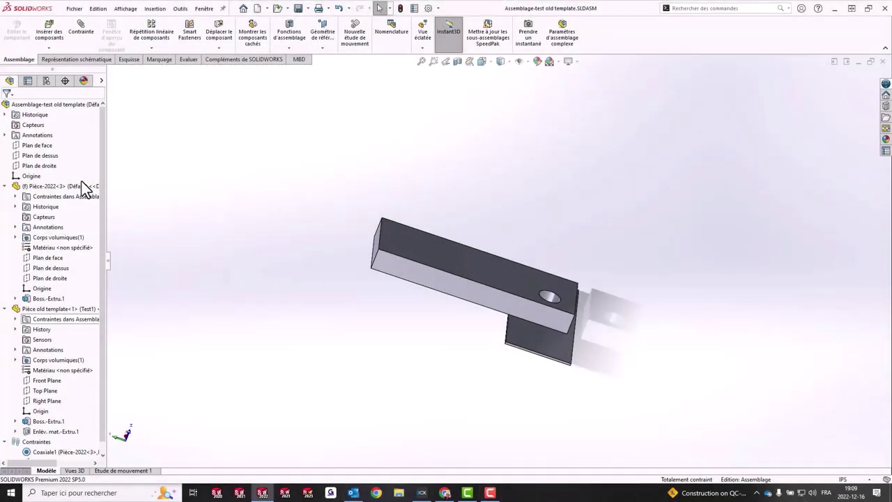
Check the creation date in the Plan de face plane's properties
left_click(75, 187)
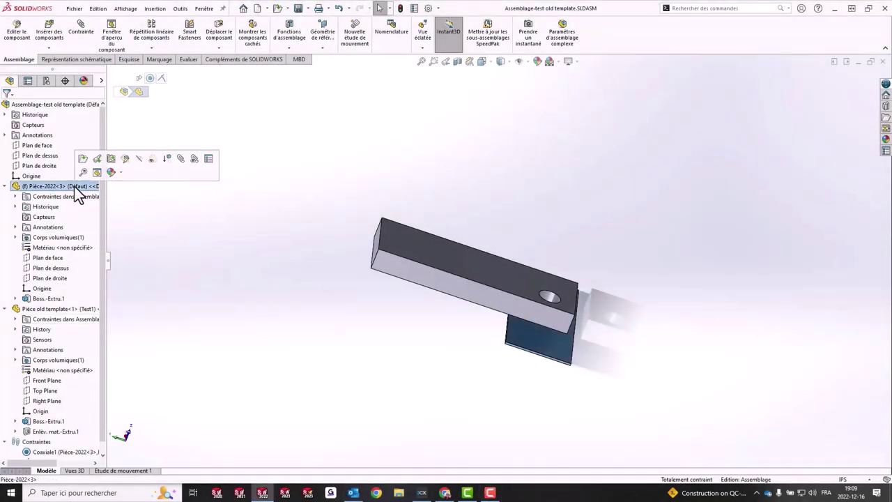
right_click(49, 258)
left_click(69, 350)
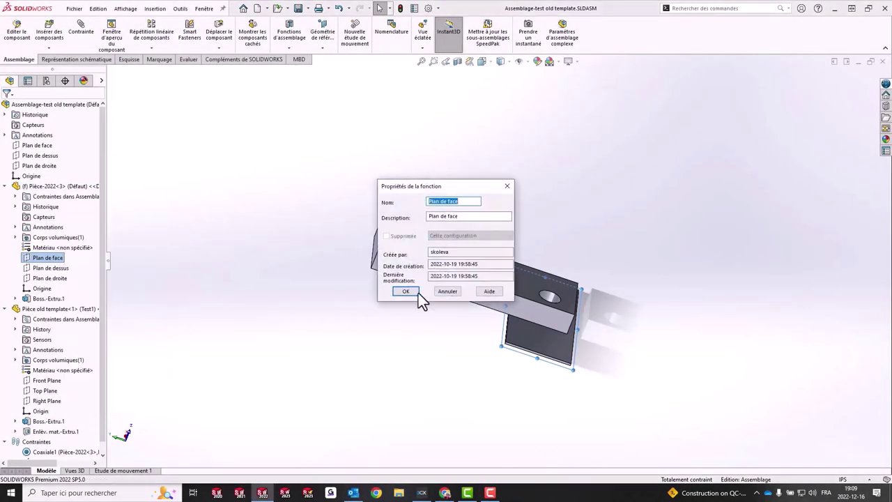
left_click(446, 276)
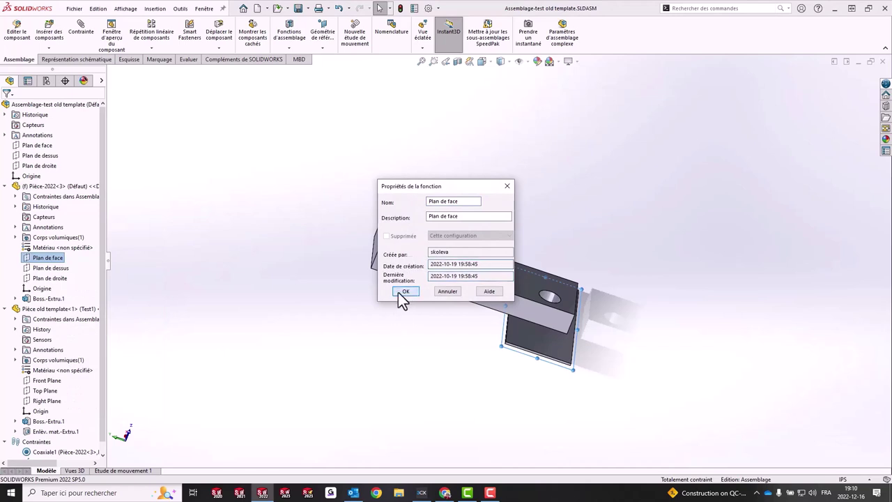
left_click(406, 291)
Check the creation date in the old part's Front Plane properties
left_click(44, 381)
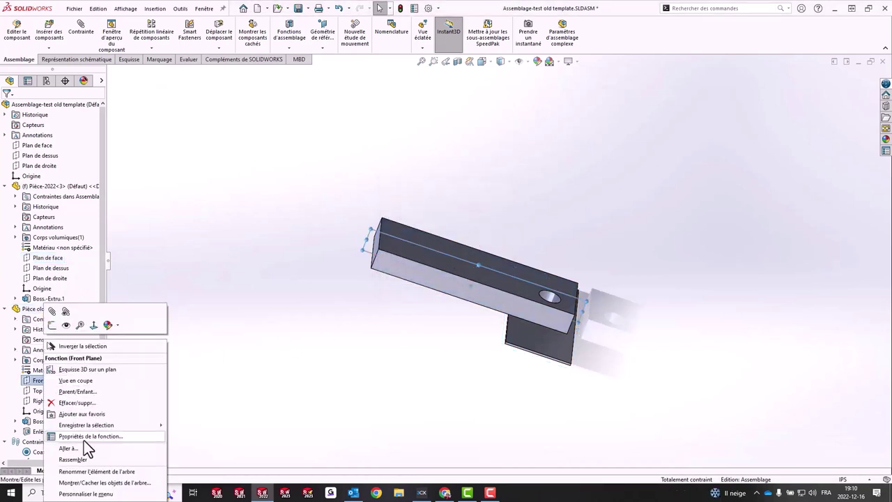
left_click(83, 439)
left_click_drag(479, 264, 422, 268)
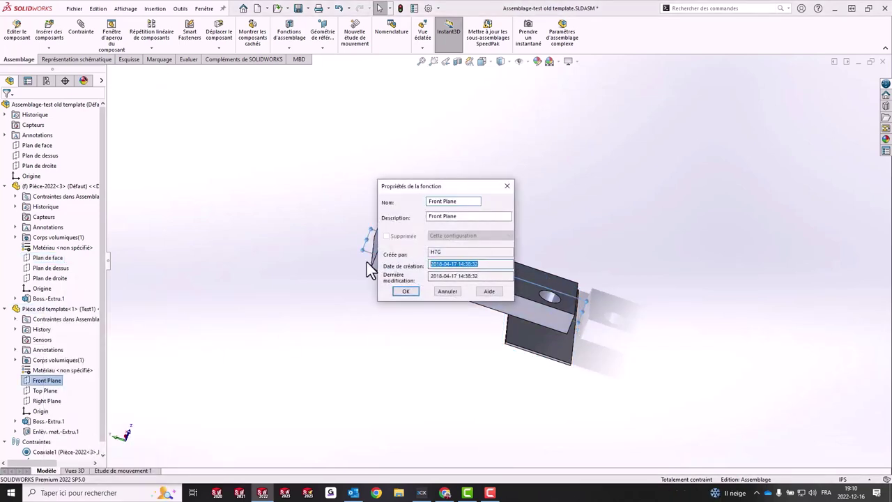
left_click(408, 290)
Open the old-template part in its own window from one of its faces
left_click(204, 9)
left_click(432, 258)
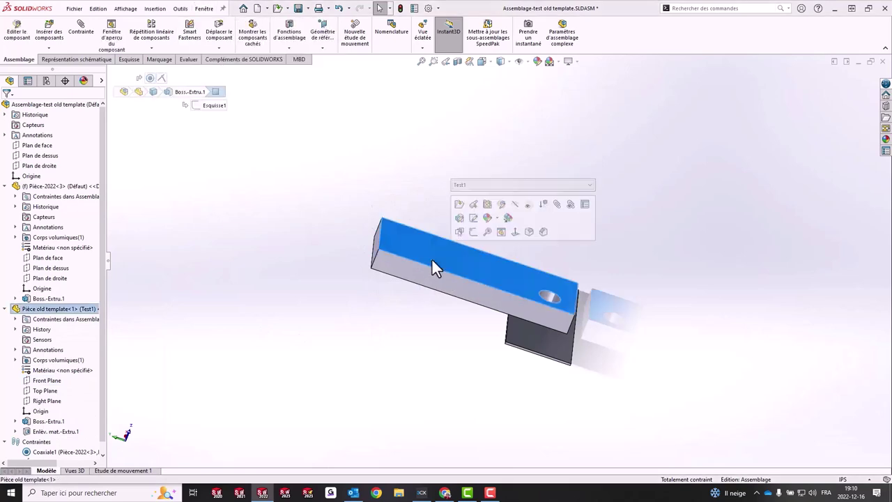
left_click(458, 205)
Review the old part's custom properties, then create a new part from the Pièce template
left_click(414, 8)
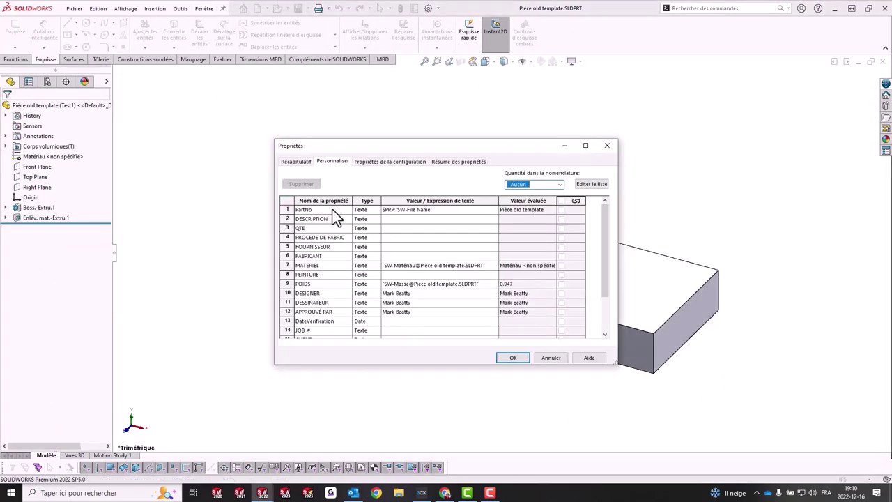
left_click(551, 357)
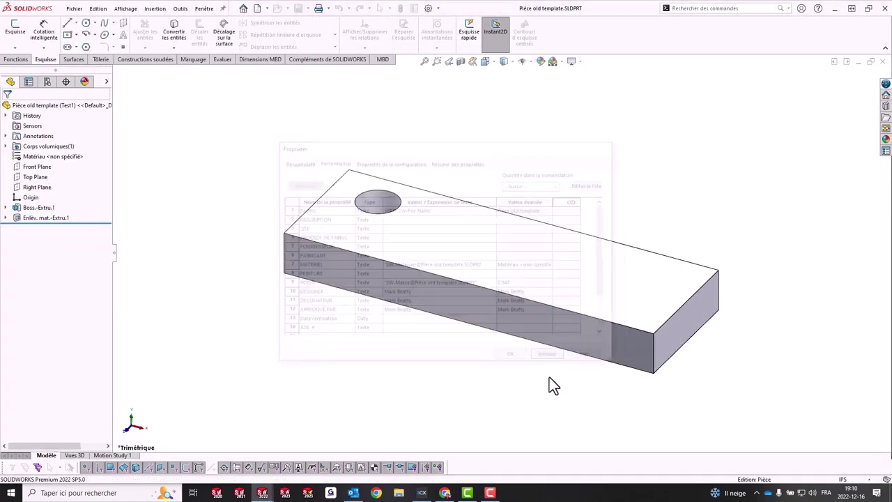
left_click(96, 9)
key("ctrl+n")
left_click(322, 176)
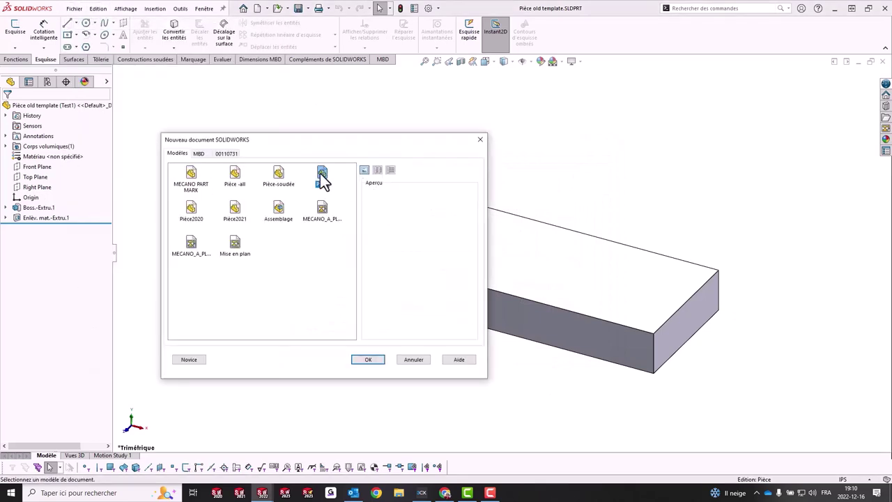
left_click(368, 359)
Review the new part's custom properties and the Plan de dessus plane properties
left_click(414, 9)
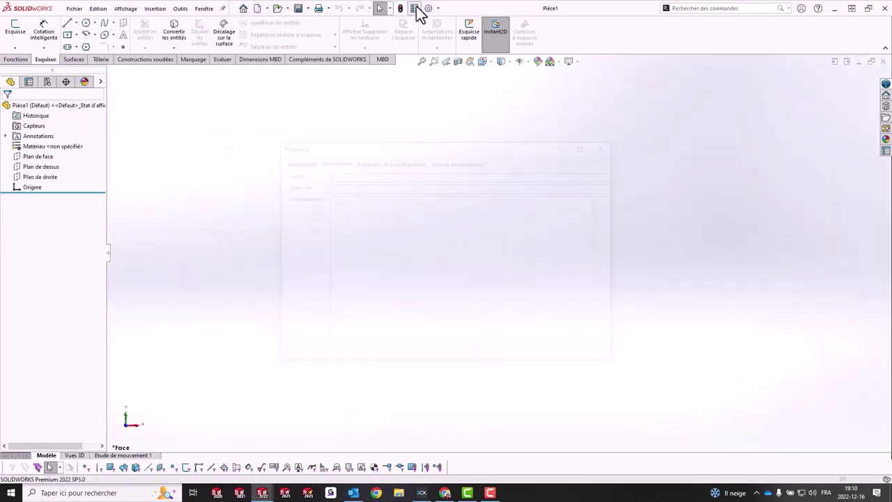
left_click(551, 358)
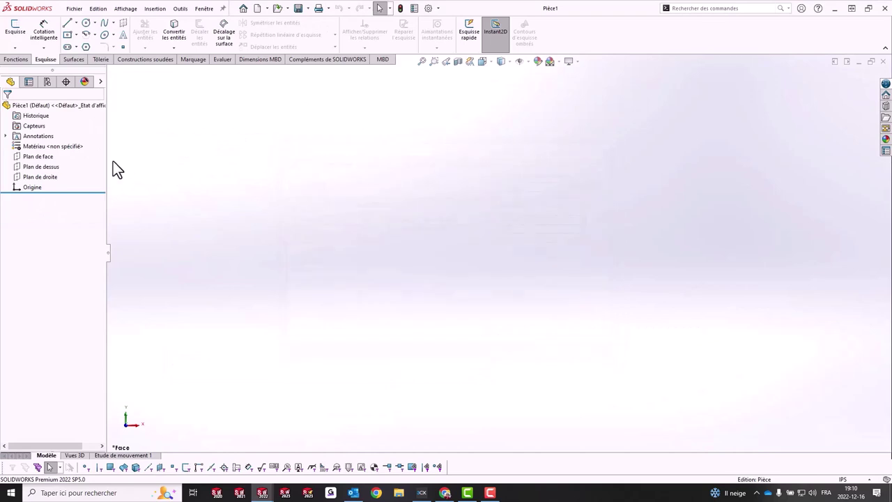
right_click(46, 168)
left_click(84, 254)
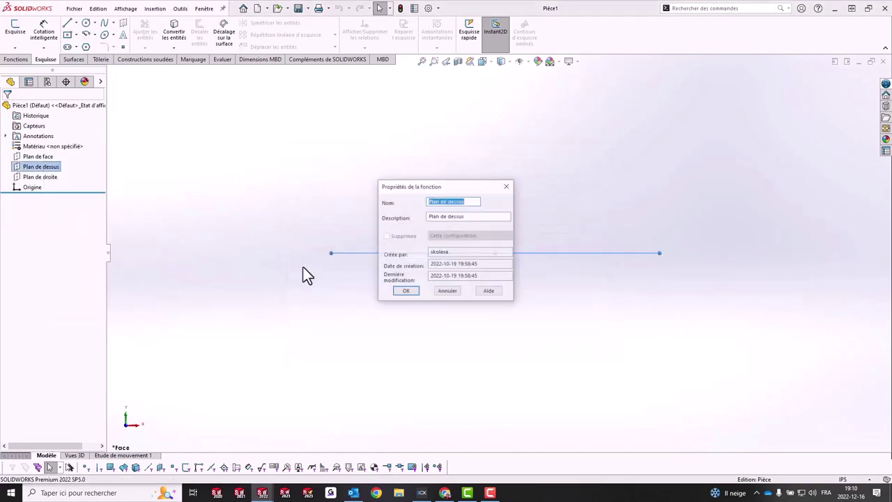
left_click(452, 292)
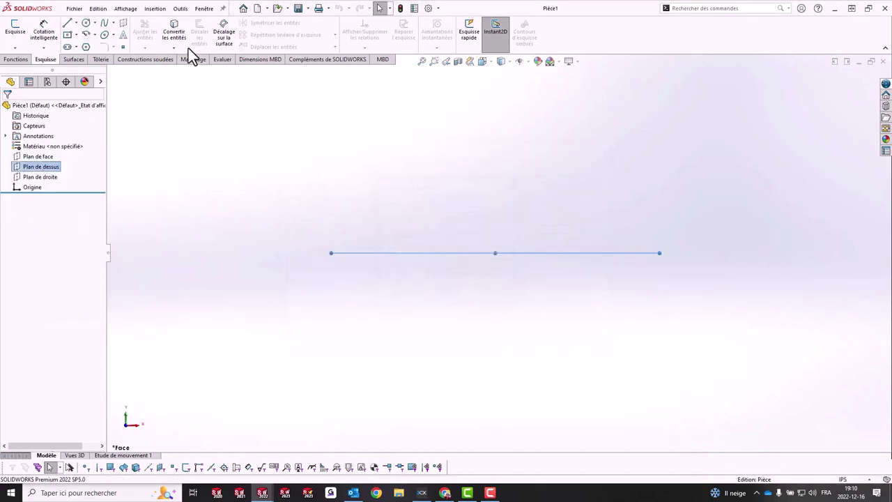
Insert Pièce old template with the link broken, using the base part's units
left_click(159, 9)
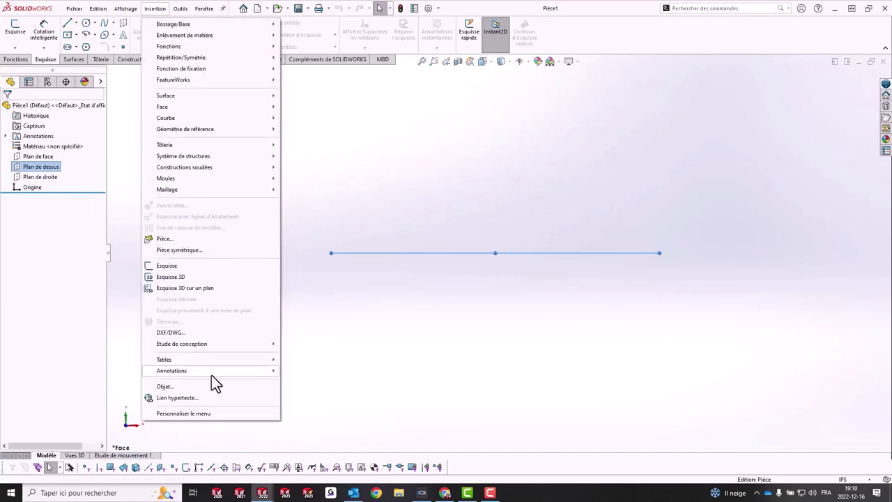
left_click(166, 239)
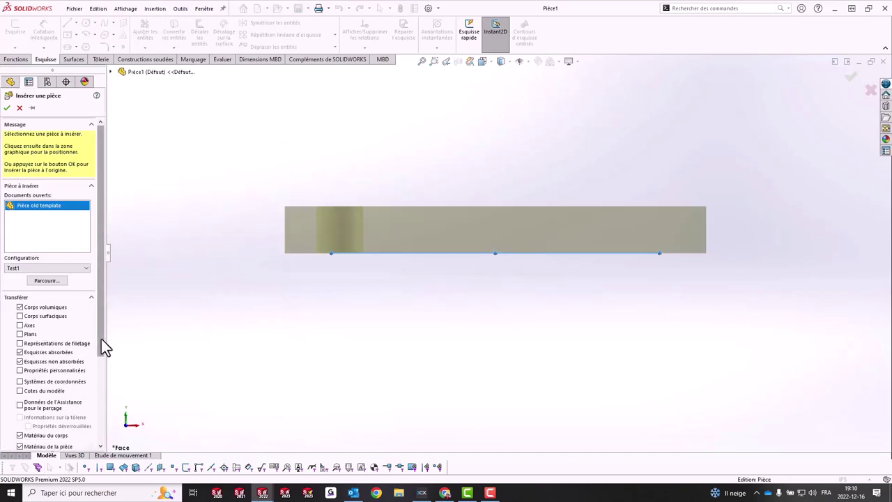
left_click_drag(101, 338, 91, 435)
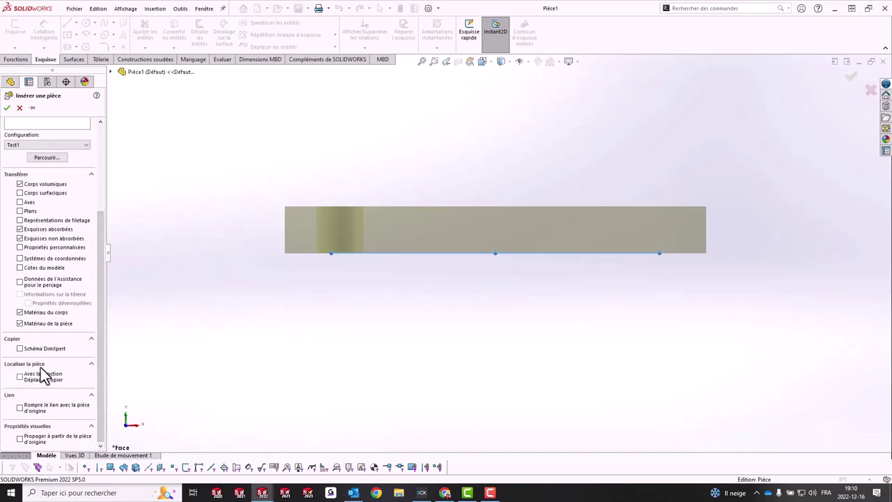
left_click(20, 409)
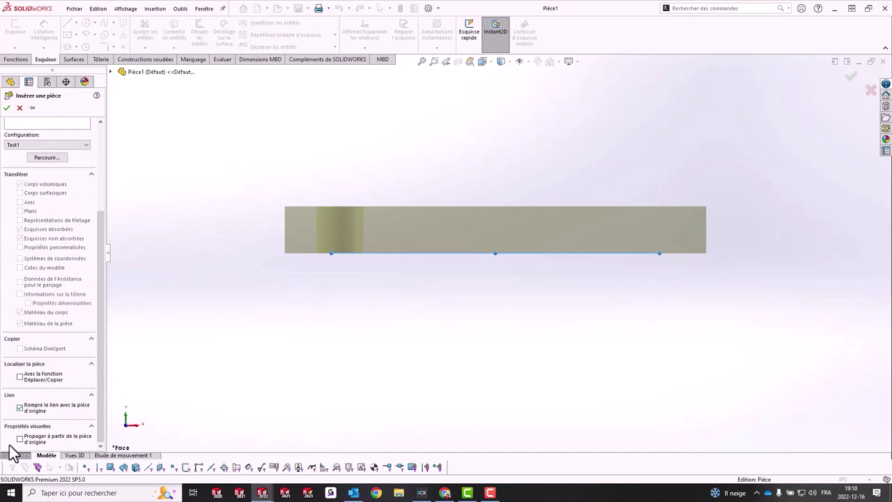
left_click(7, 108)
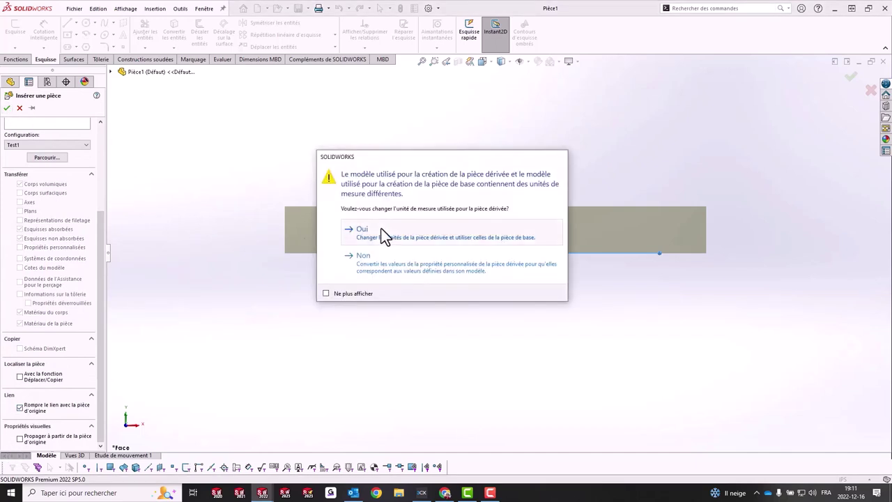
left_click(383, 230)
Move the inserted feature into folder Dossier5, then delete that folder
left_click(21, 209)
right_click(21, 209)
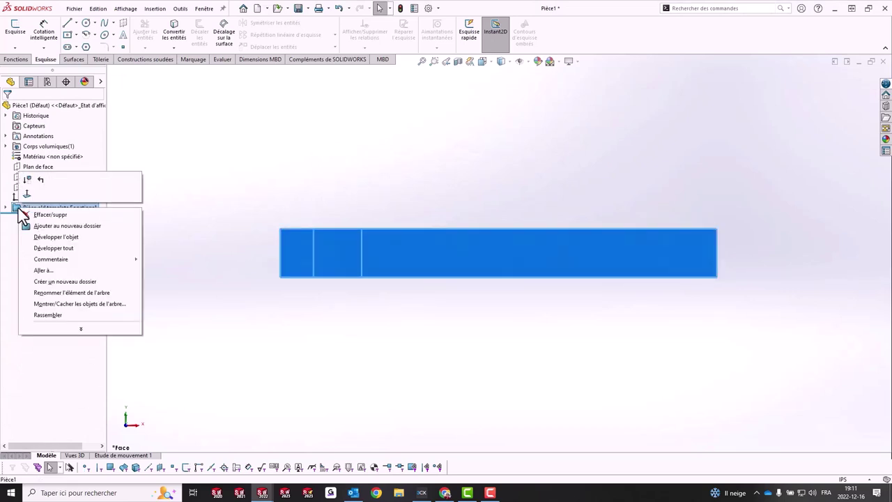
left_click(46, 226)
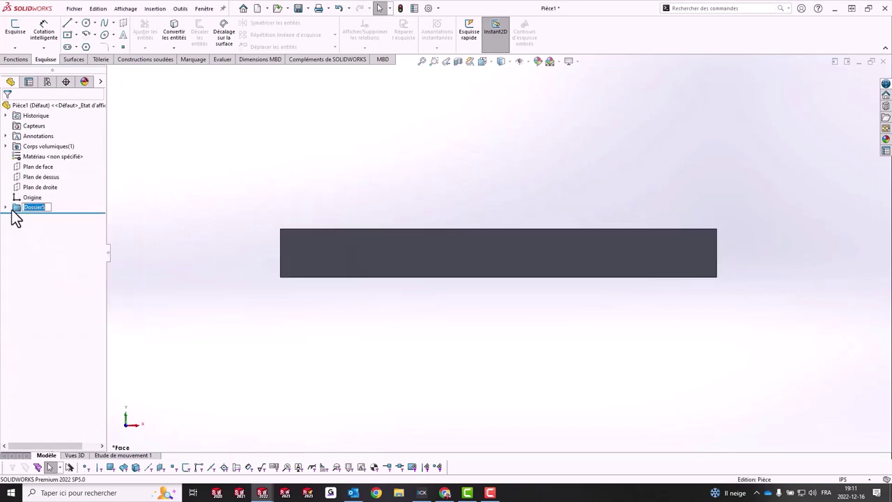
key("Return")
right_click(16, 208)
left_click(29, 213)
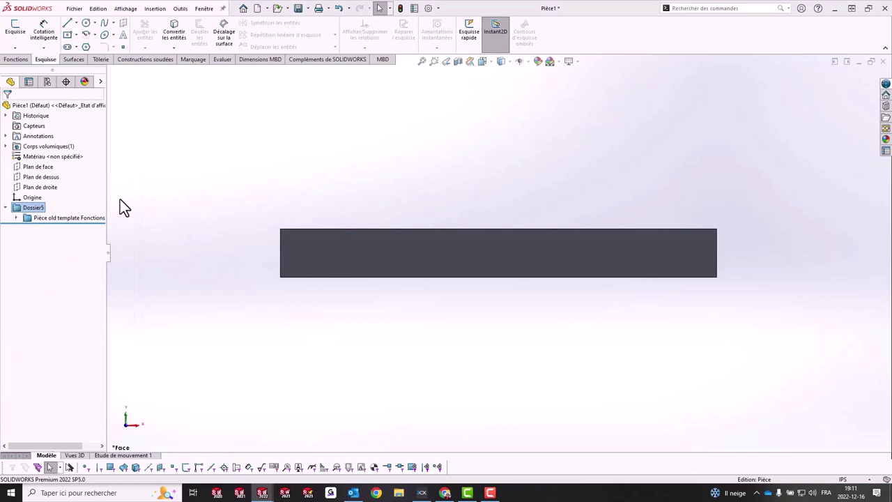
key("Delete")
left_click(502, 202)
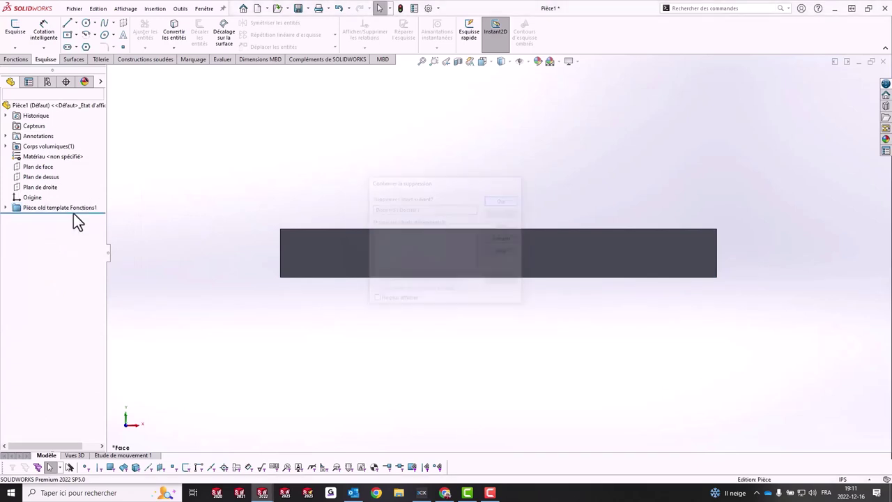
Dissolve the derived part into Boss.-Extru.1 and Enlèv. mat.-Extru.1, then orbit to the hole
right_click(71, 209)
left_click(122, 215)
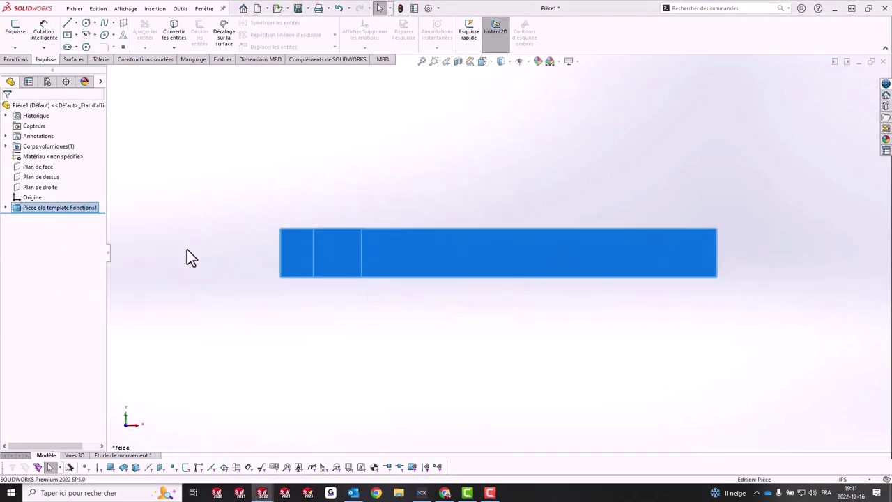
left_click(502, 201)
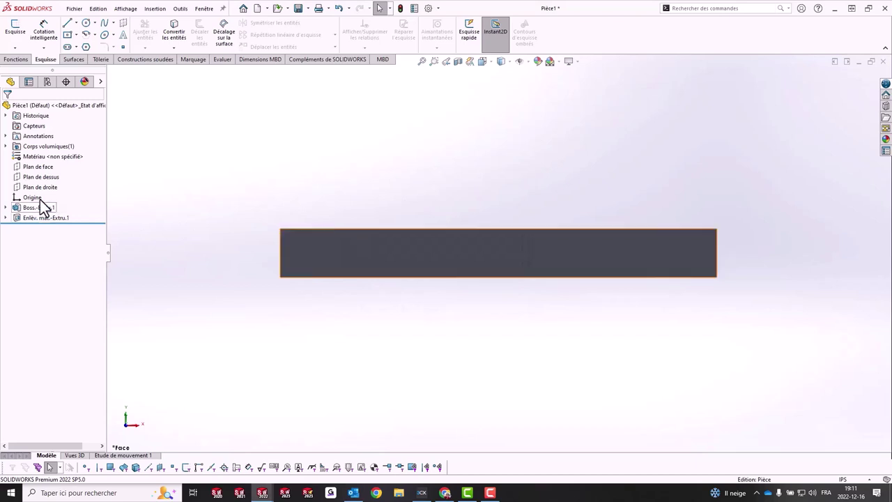
middle_click_drag(432, 170, 406, 332)
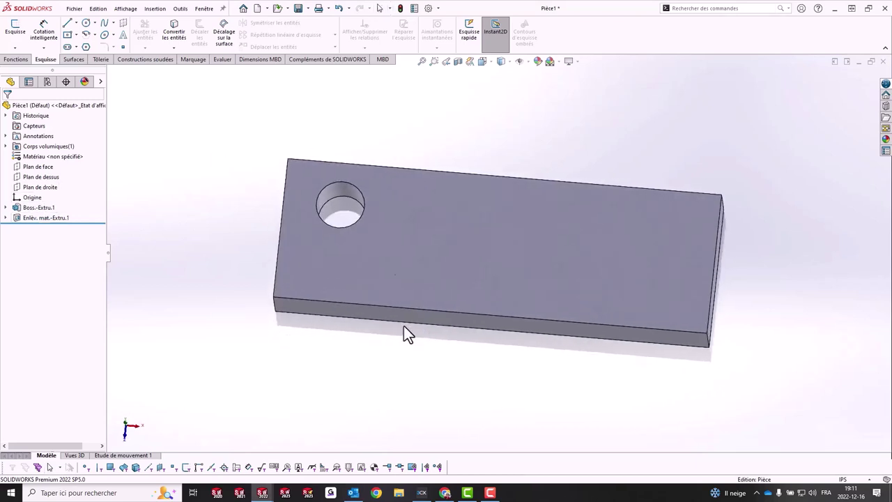
Review Pièce1's file properties and configurations, then show Pièce old template's configurations Test1–Test3
left_click(414, 8)
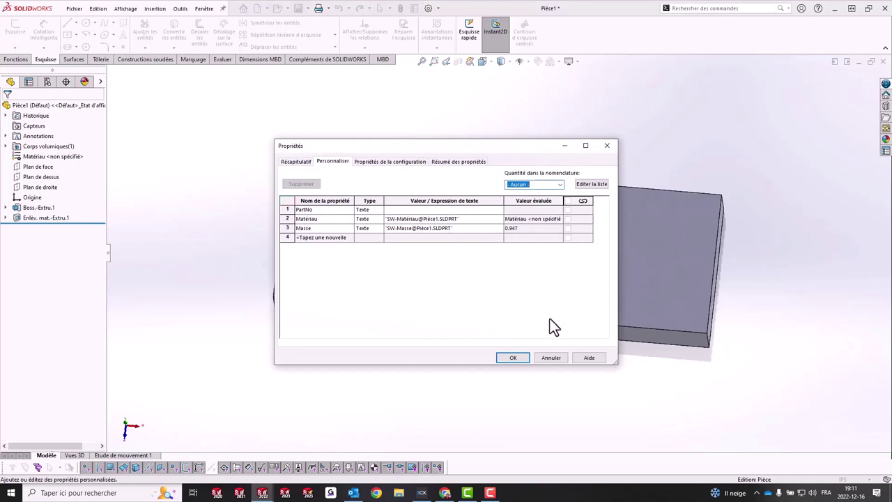
left_click(518, 361)
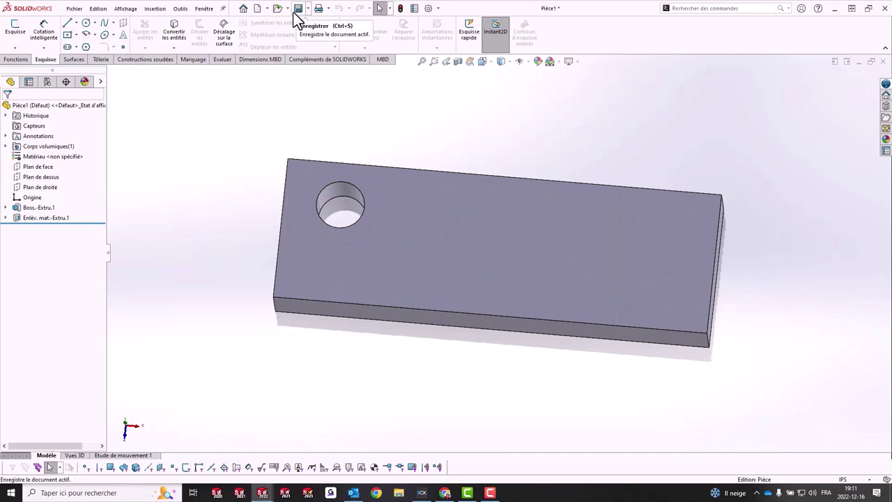
left_click(47, 81)
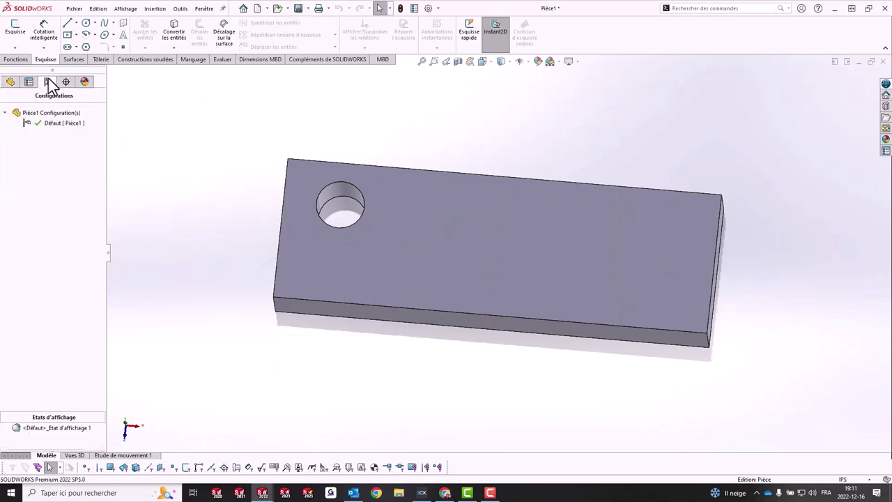
left_click(203, 9)
left_click(241, 135)
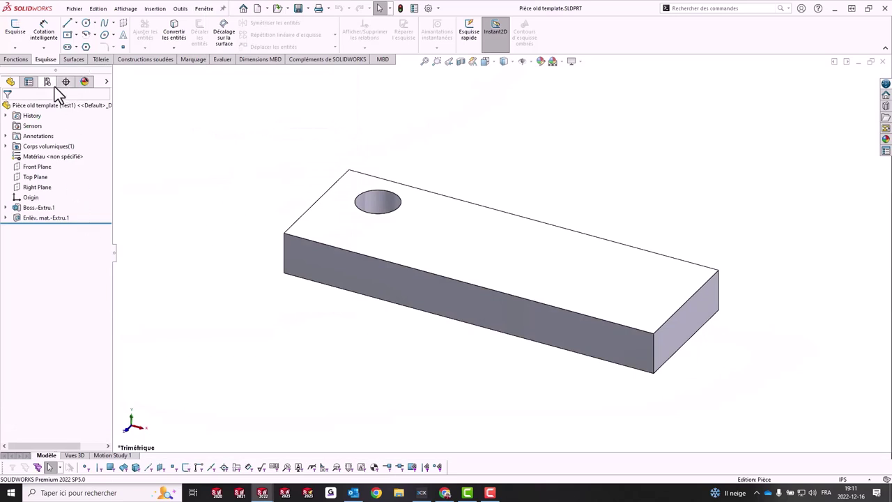
left_click(50, 83)
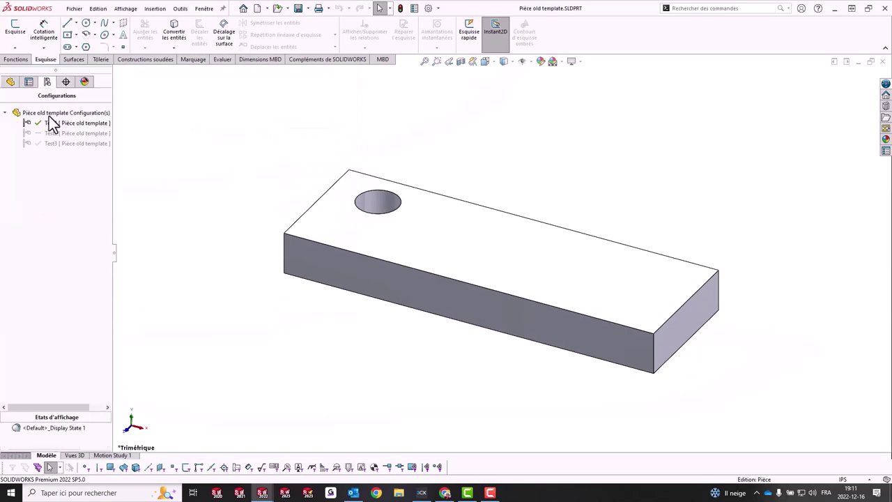
Insert an auto-created Excel design table (Famille de pièces) into Pièce old template
left_click(11, 82)
left_click(154, 9)
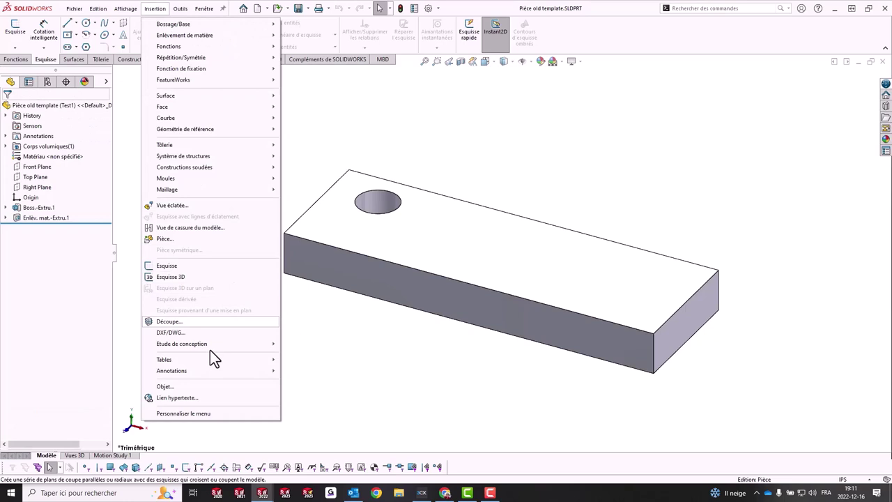
mouse_move(188, 370)
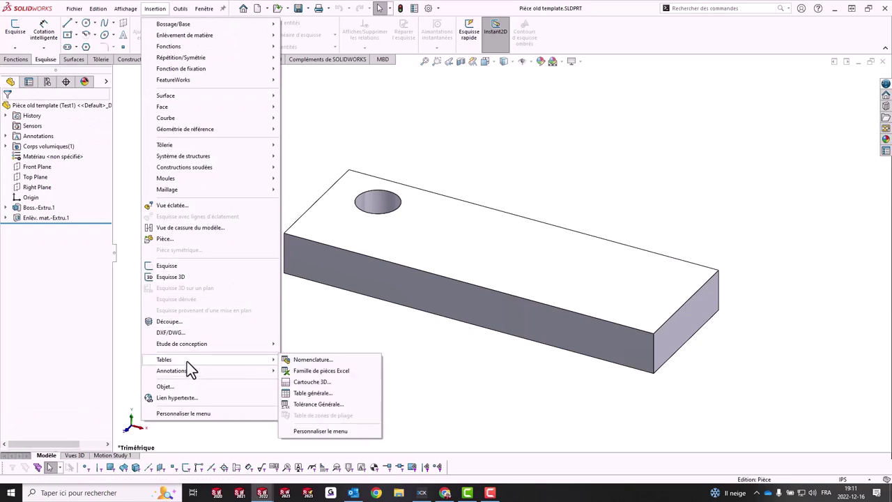
left_click(301, 371)
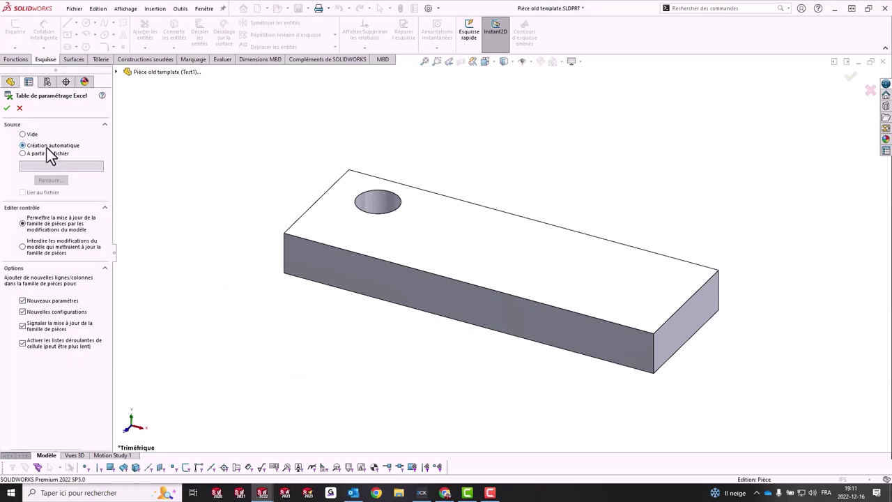
left_click(7, 108)
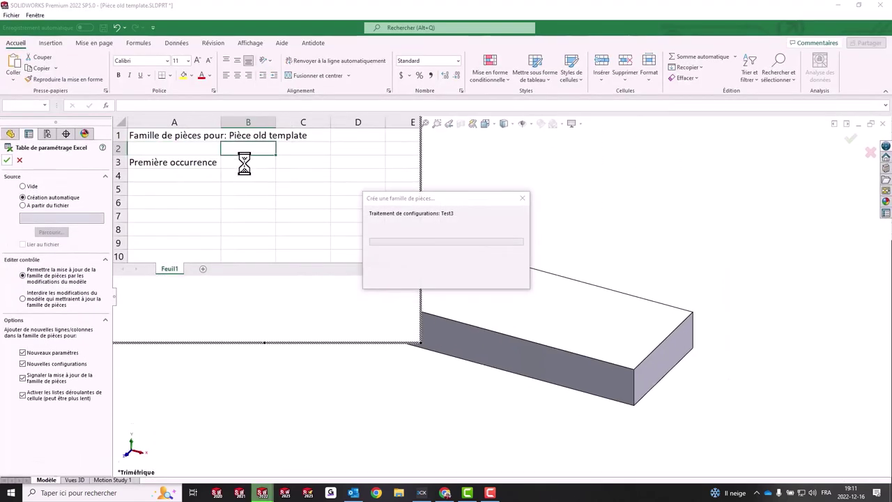
Exit the embedded Excel table and expand Tables in ConfigurationManager to show it
left_click(265, 186)
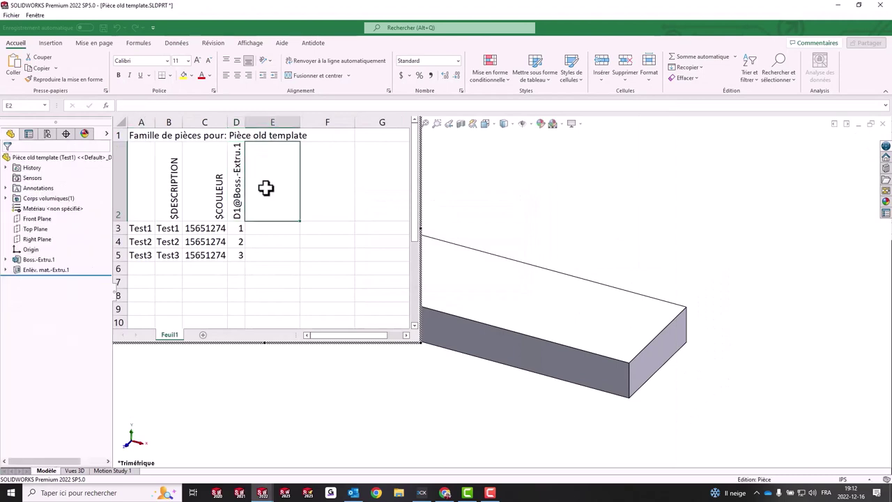
left_click(492, 207)
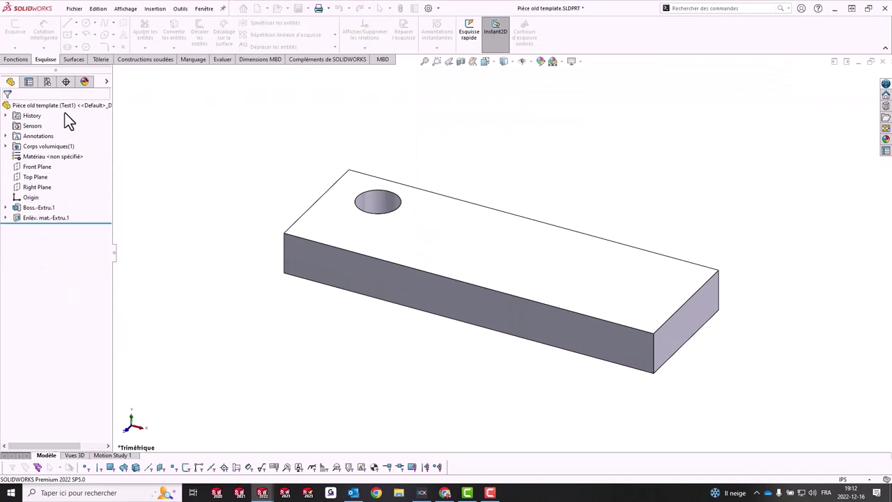
left_click(47, 83)
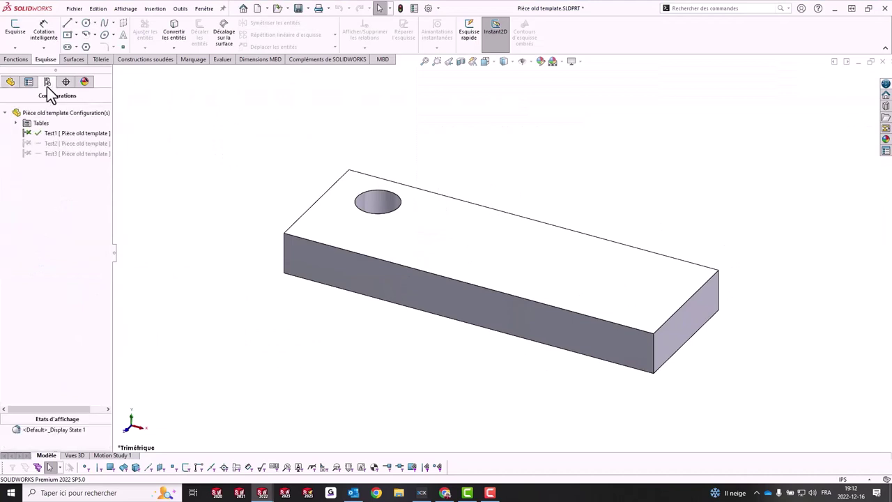
left_click(15, 123)
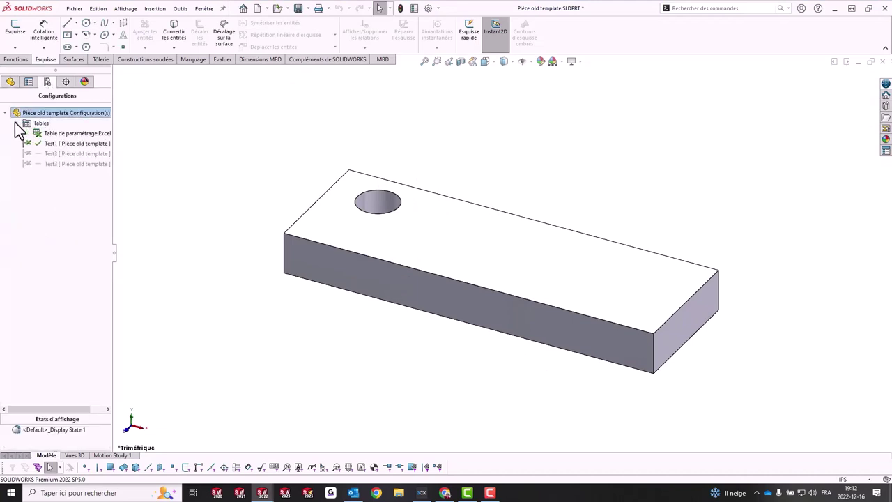
Export the part's design table to an Excel file, dismissing the cannot-save error
right_click(50, 139)
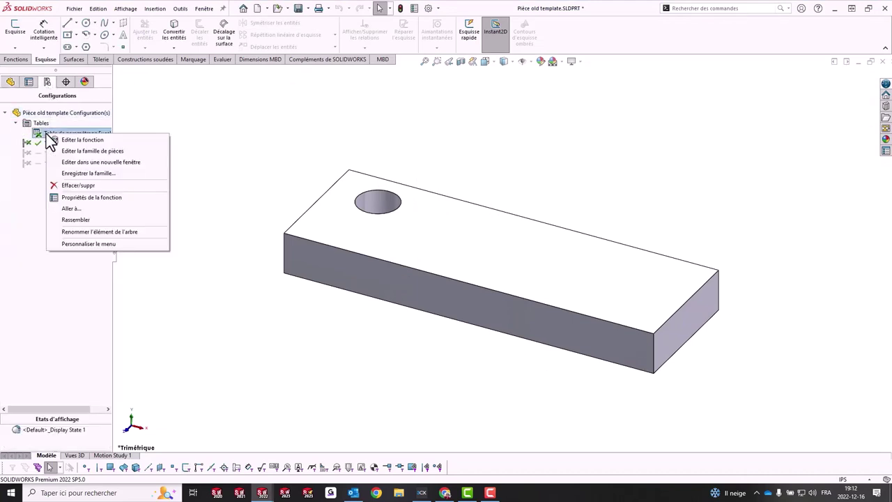
left_click(73, 174)
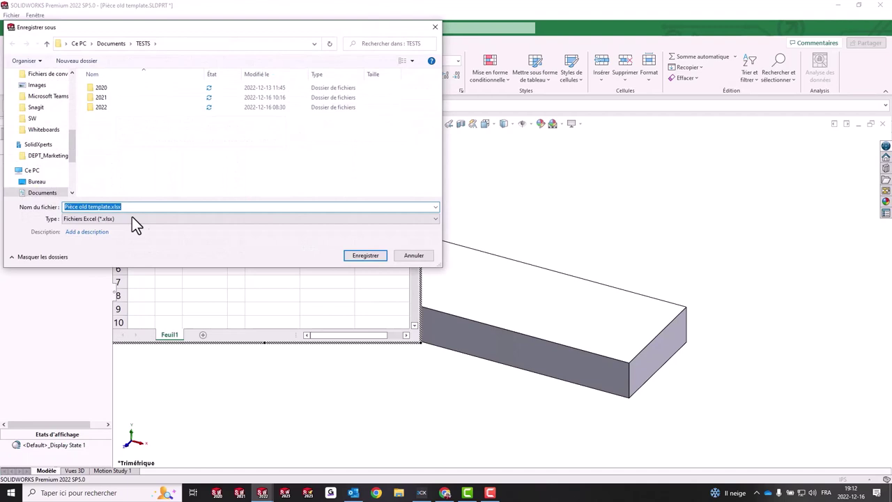
left_click(366, 255)
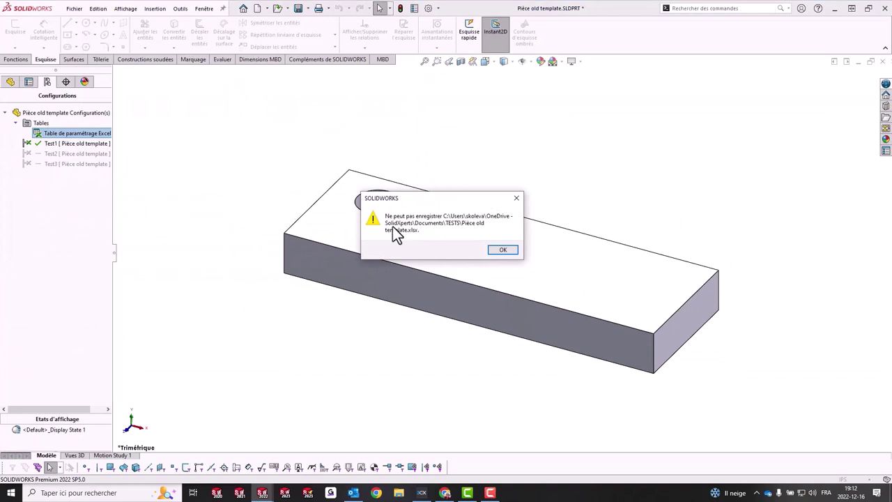
left_click(504, 251)
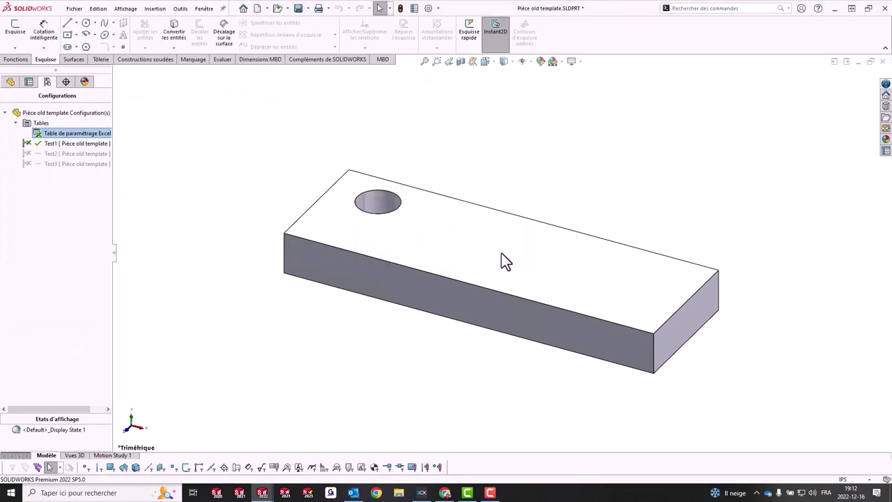
Check in File Explorer that Pièce old template__new.xlsx exists in the TESTS folder
key("super+e")
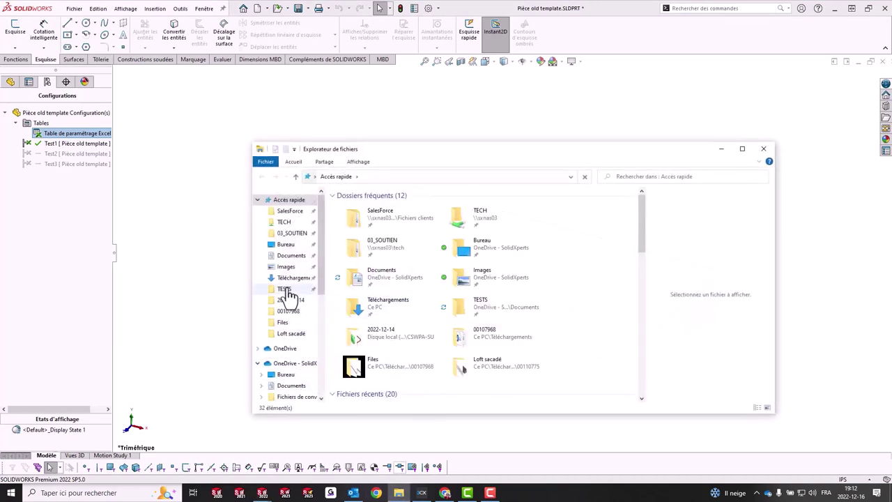
left_click(287, 290)
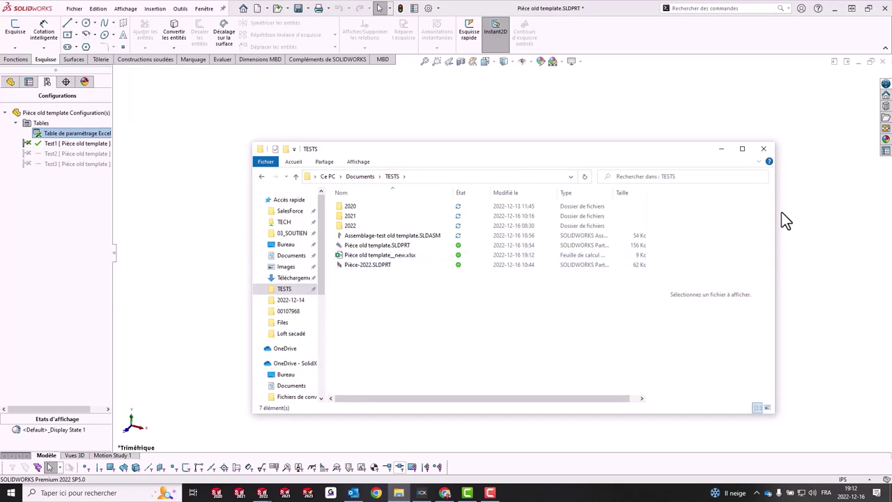
left_click(763, 148)
Close Pièce old template, saving its changes, and return to Pièce1's configurations list
left_click(881, 62)
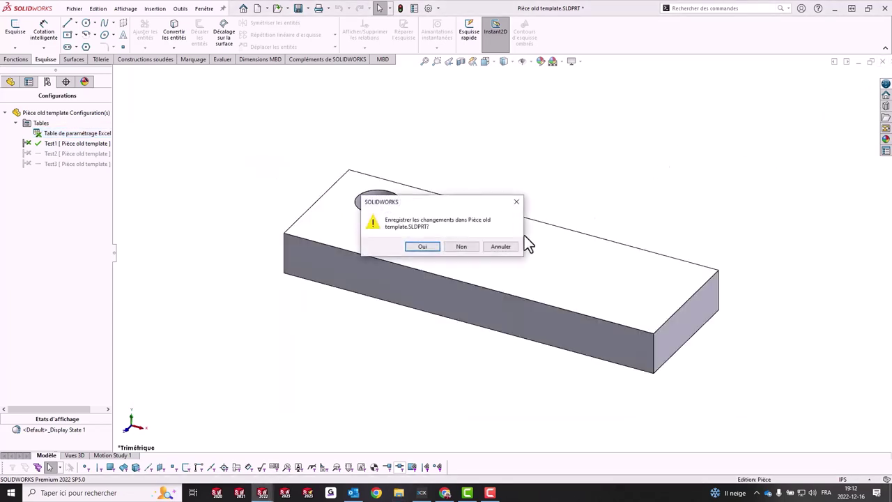
left_click(427, 246)
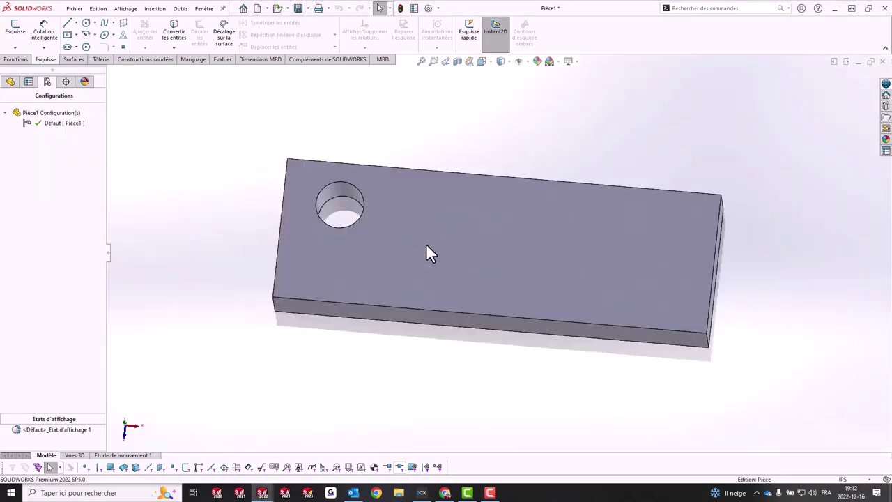
left_click(28, 82)
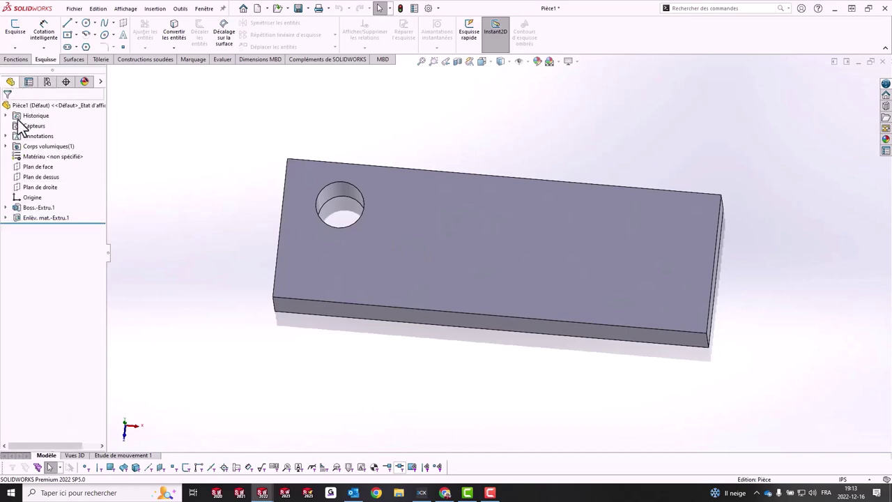
left_click(47, 81)
Insert an Excel design table into Pièce1 from the exported xlsx file
left_click(155, 9)
mouse_move(186, 362)
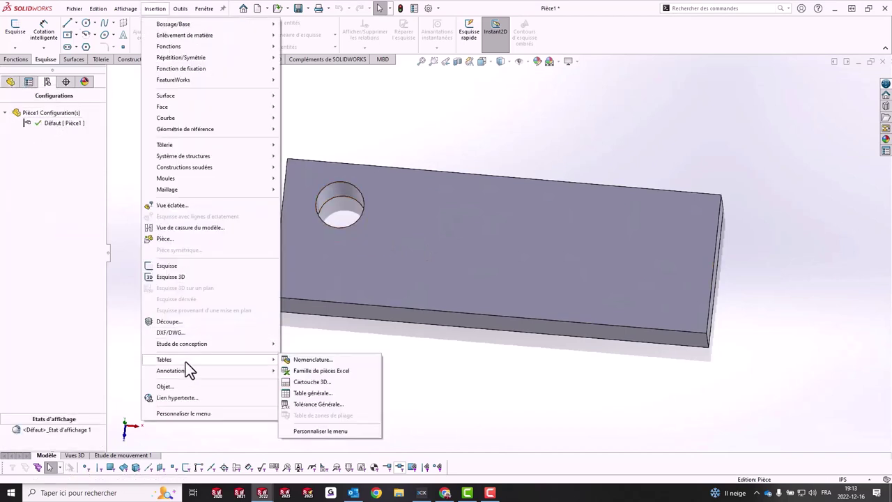
left_click(325, 371)
left_click(22, 153)
left_click(48, 180)
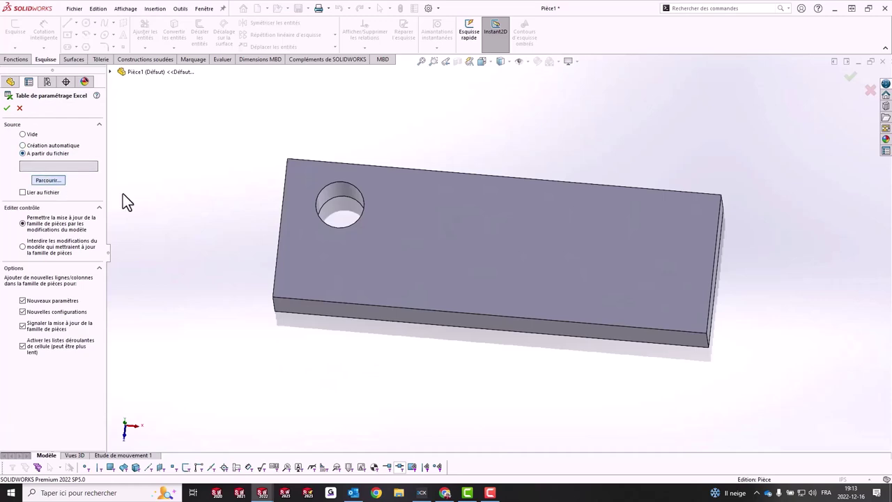
double_click(419, 229)
left_click(7, 108)
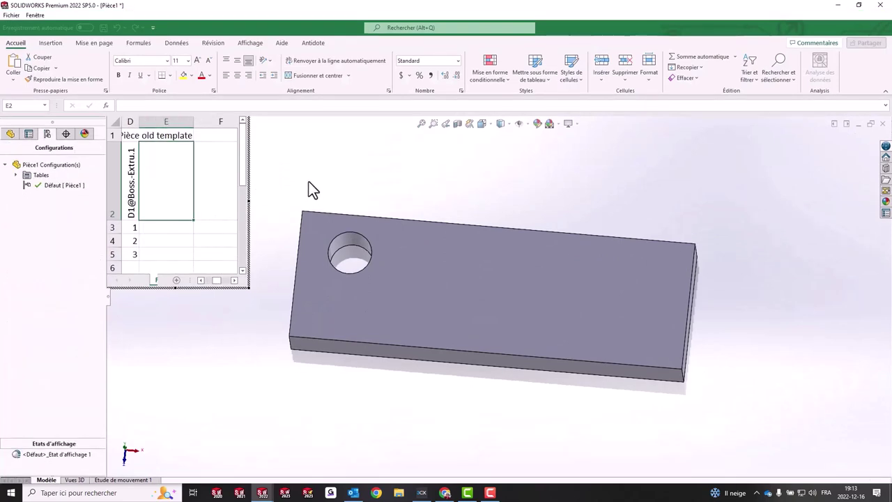
Accept the generated configurations Test1–Test3, delete Défaut, and make Test1 active
left_click(351, 153)
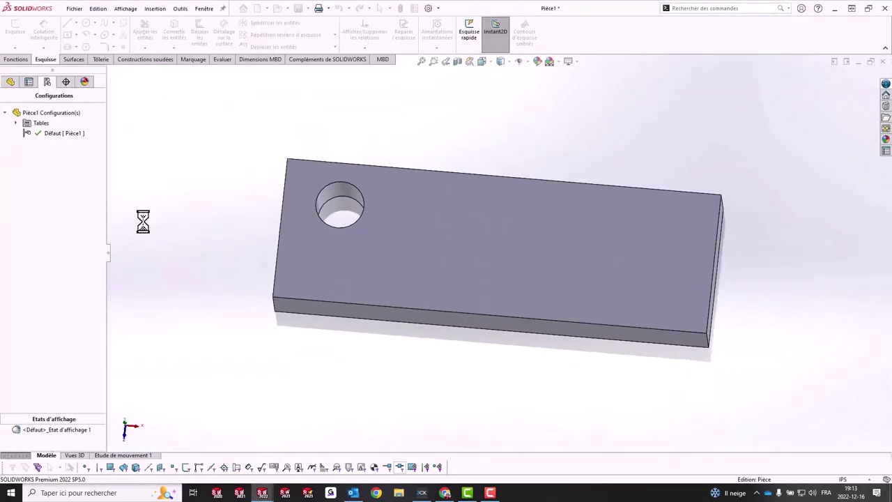
left_click(507, 263)
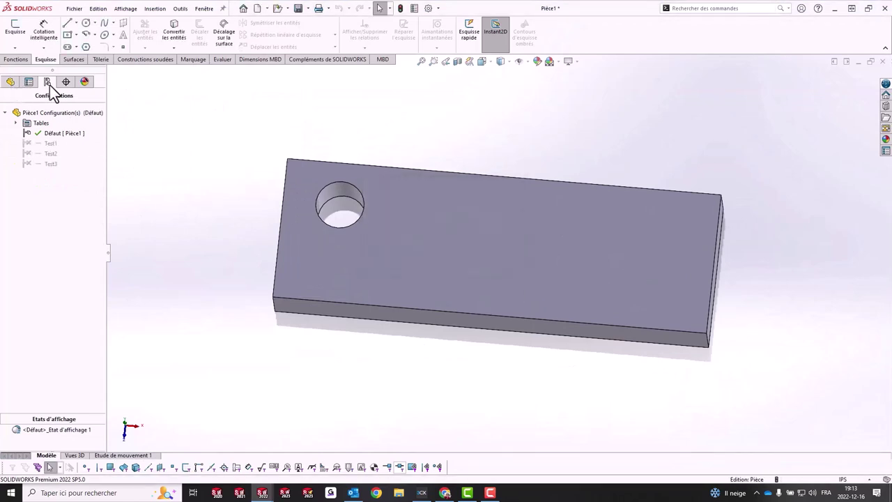
double_click(45, 143)
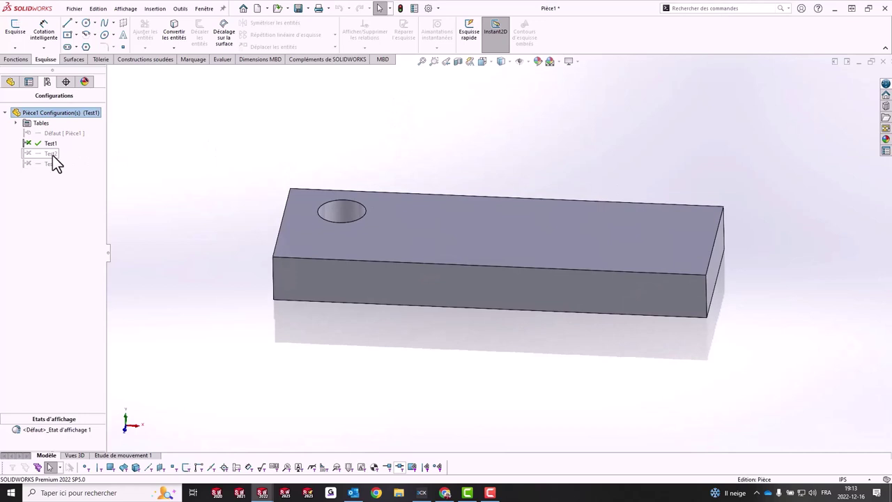
double_click(52, 154)
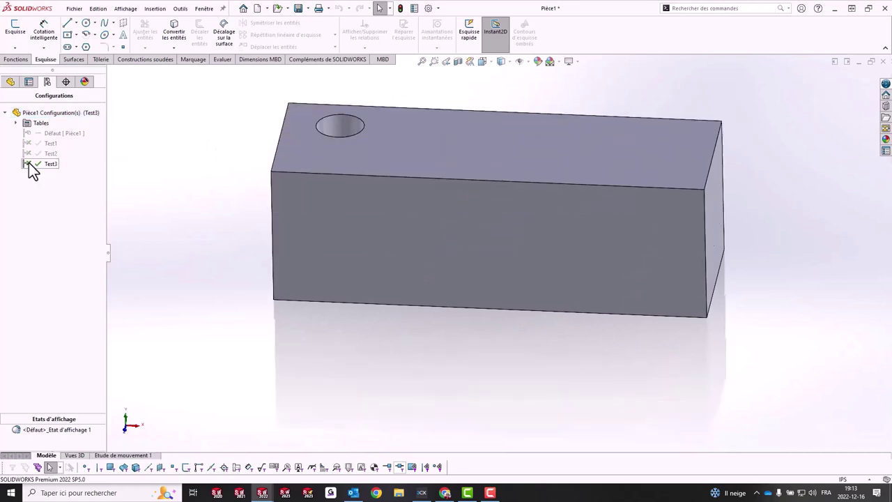
right_click(36, 133)
left_click(63, 171)
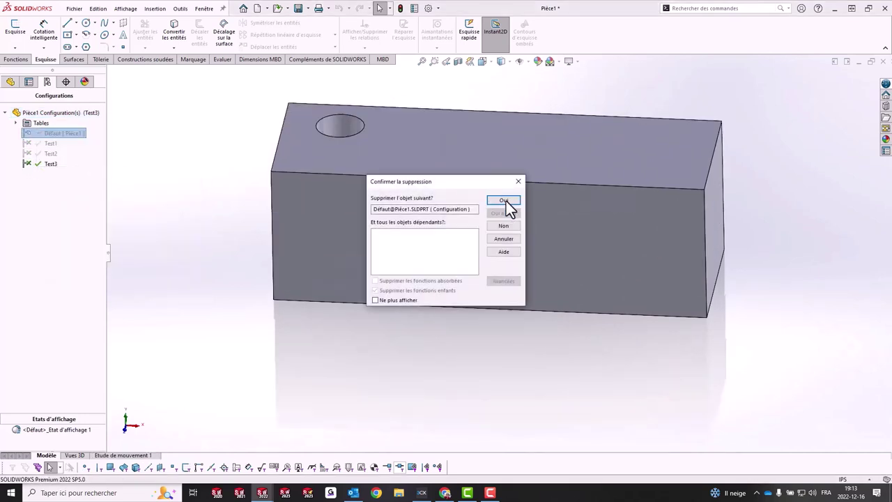
left_click(511, 205)
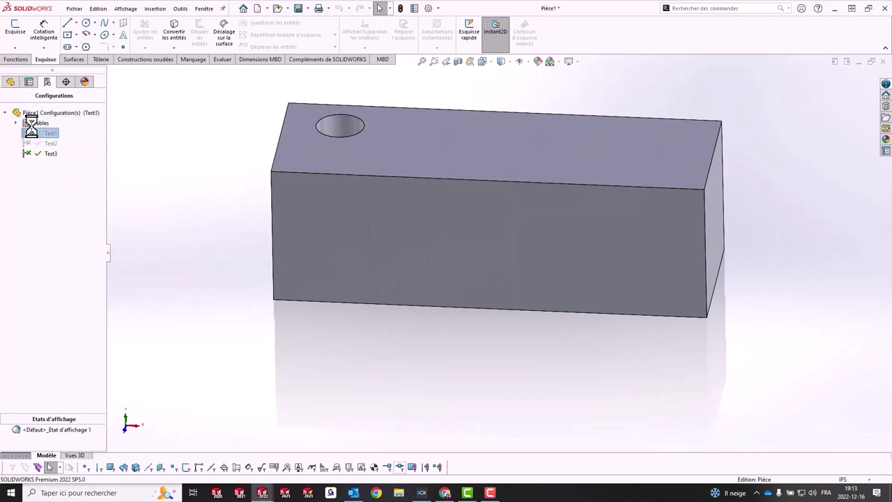
left_click(11, 83)
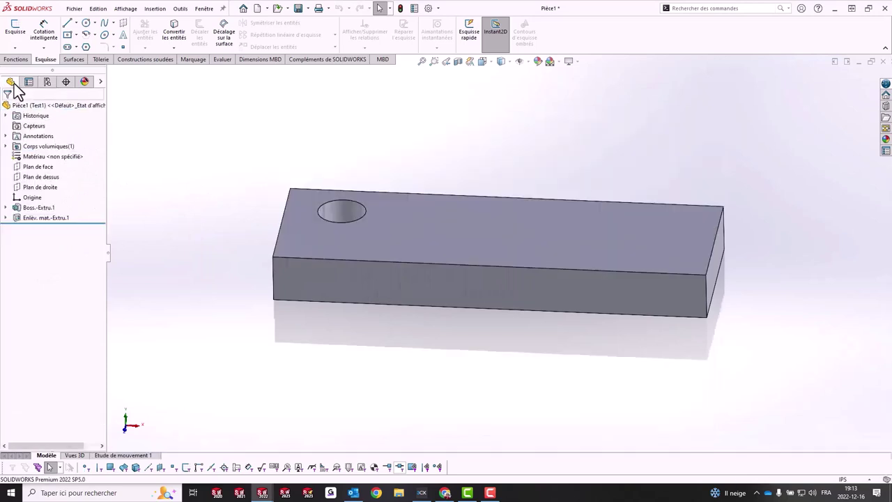
Save the part as Pièce new template.SLDPRT
left_click(294, 14)
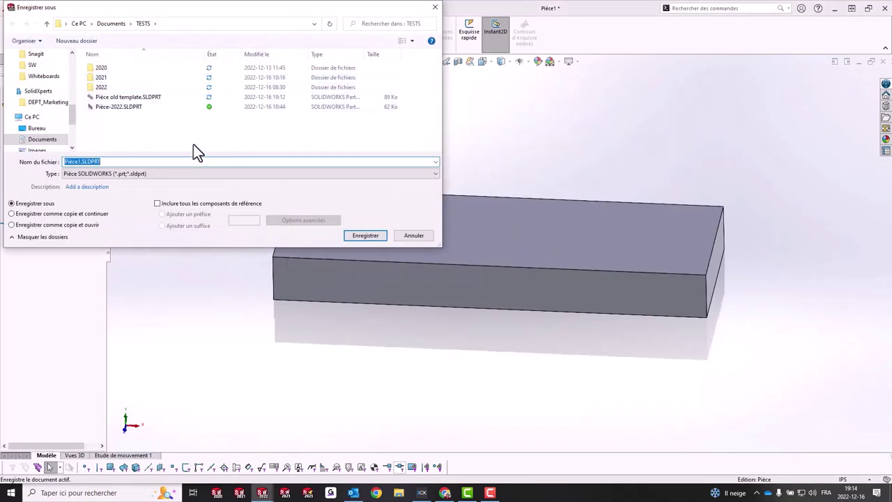
left_click(130, 98)
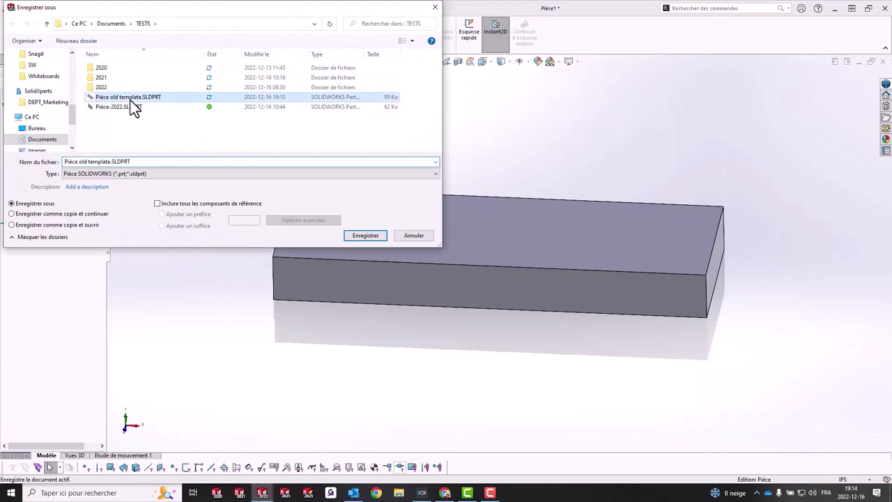
left_click(84, 161)
type("new")
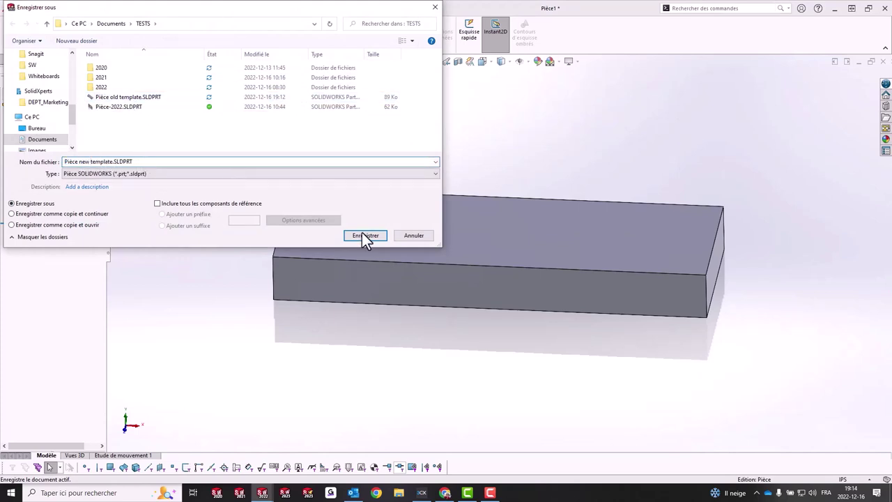
left_click(363, 235)
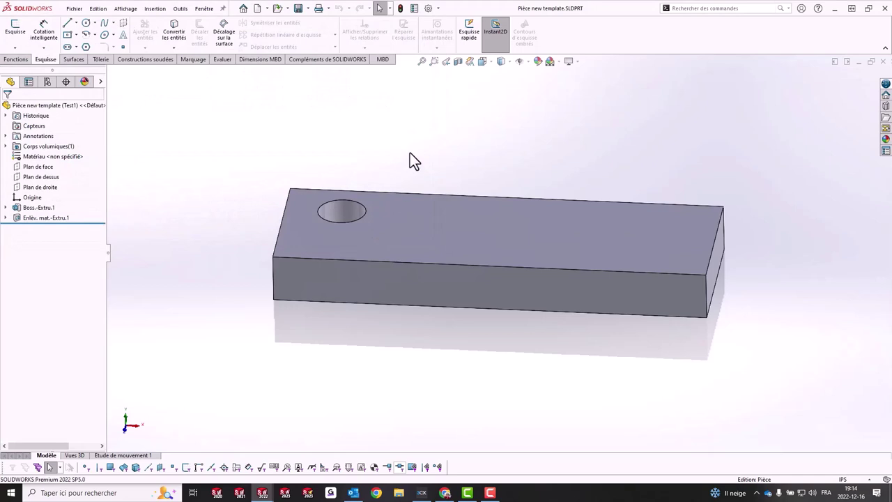
In the test assembly, replace the old-template part with Pièce new template
left_click(208, 12)
left_click(246, 124)
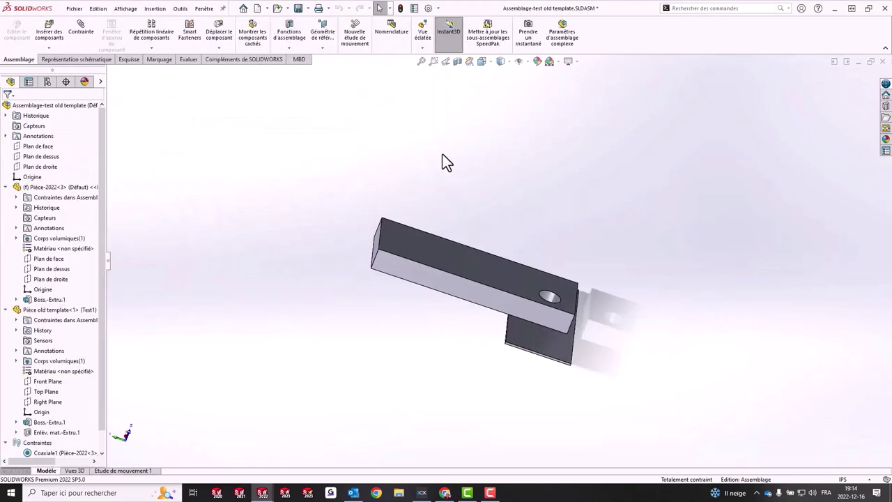
left_click(459, 270)
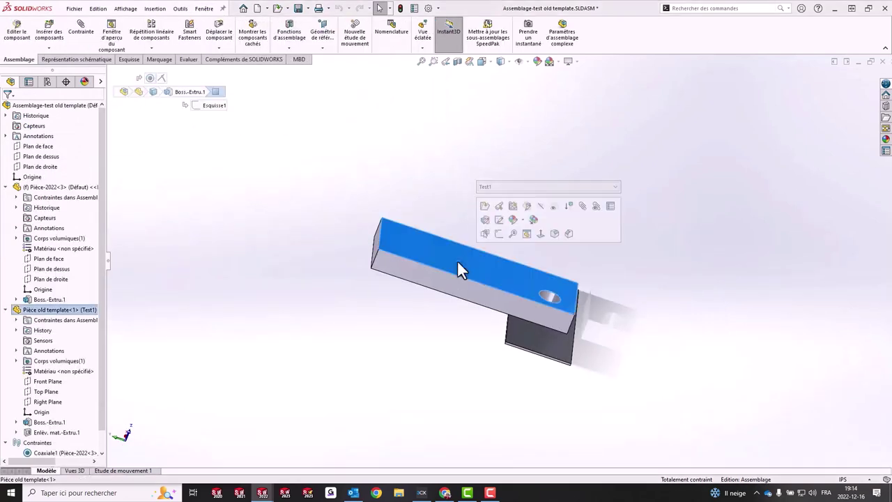
left_click(74, 11)
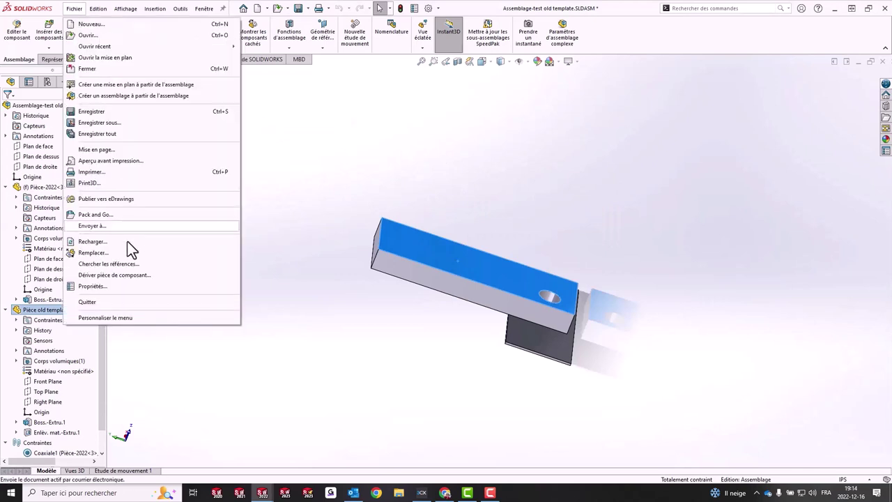
left_click(112, 252)
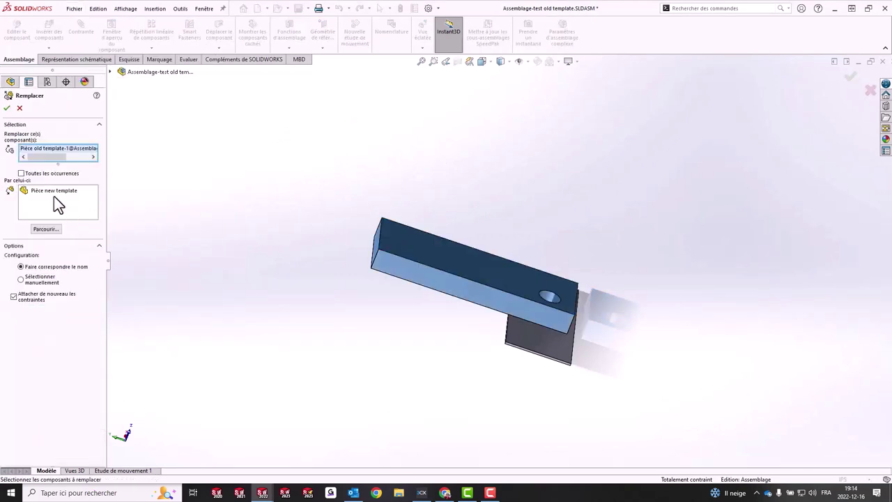
left_click(7, 108)
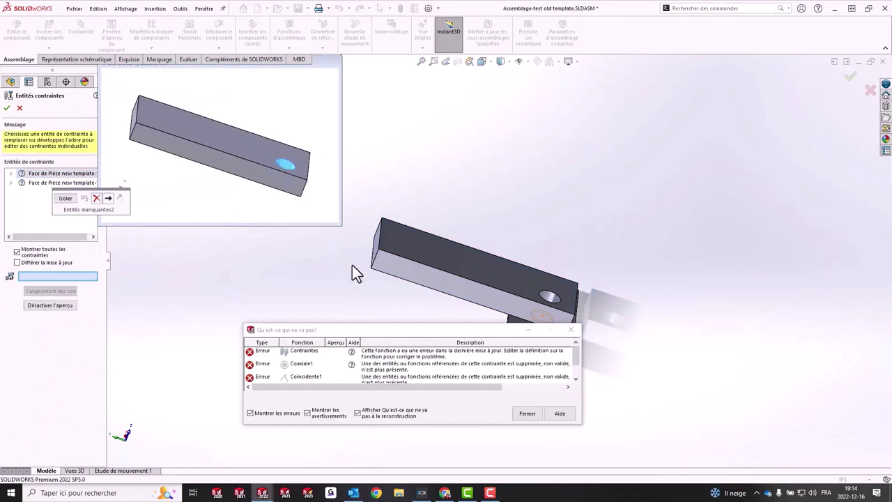
Reassign the two missing mate references to faces on the new part, then close the assembly
left_click(551, 301)
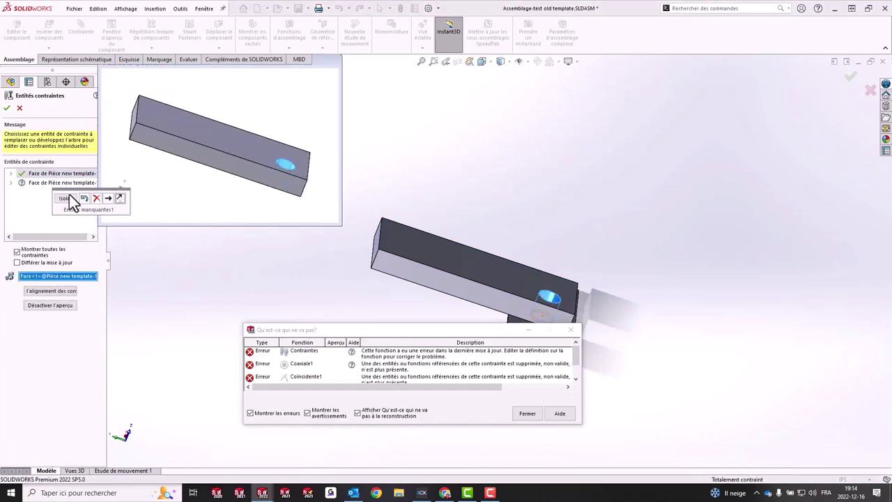
left_click(486, 293)
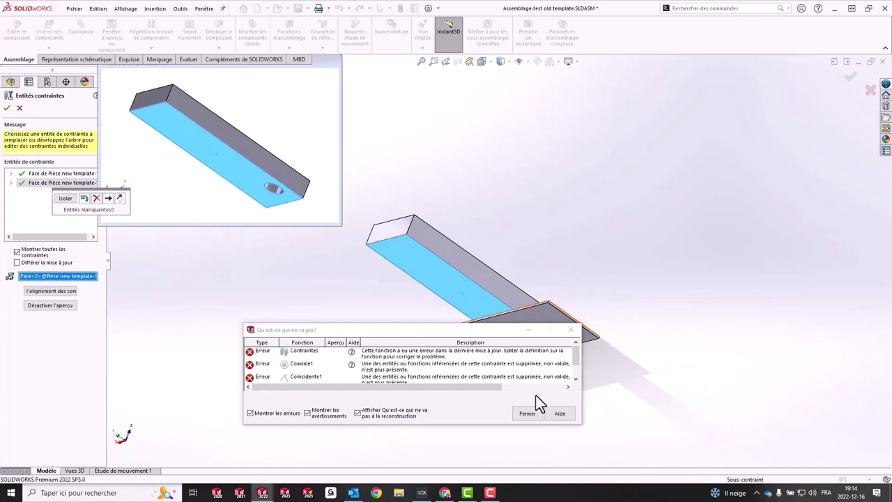
left_click(7, 108)
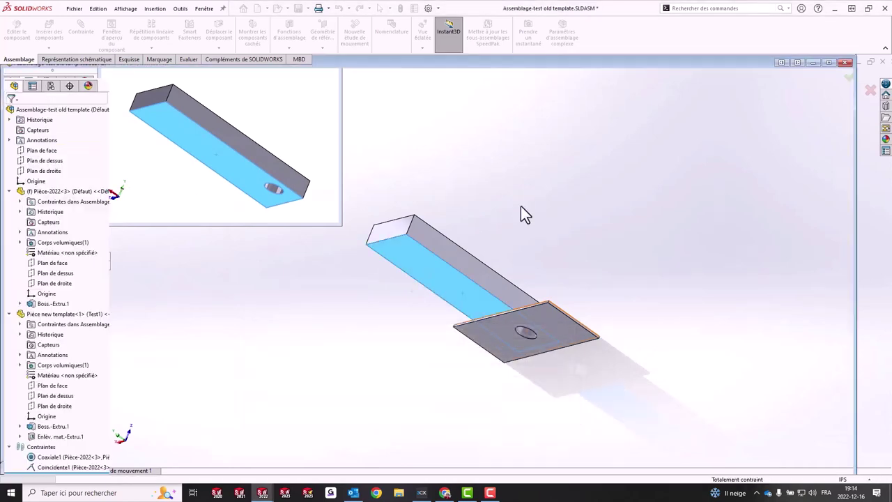
middle_click_drag(521, 206, 594, 350)
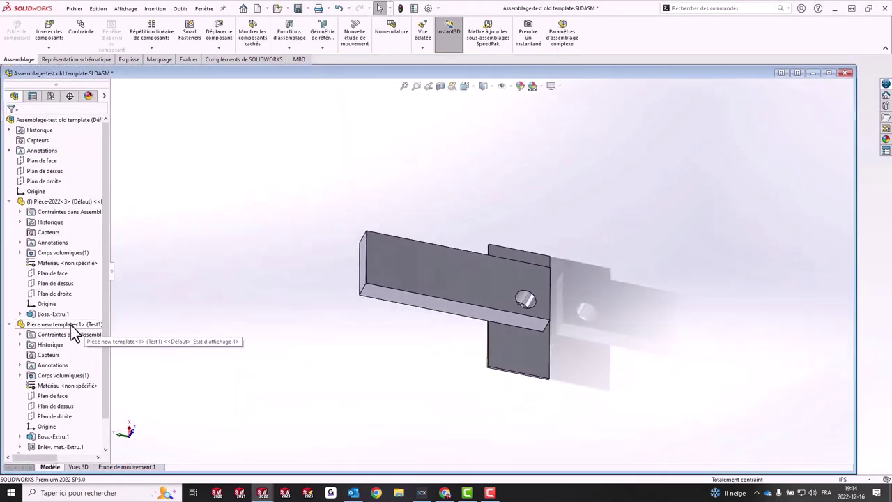
left_click(845, 73)
Discard the assembly changes and save the new part over Pièce old template.SLDPRT
left_click(453, 267)
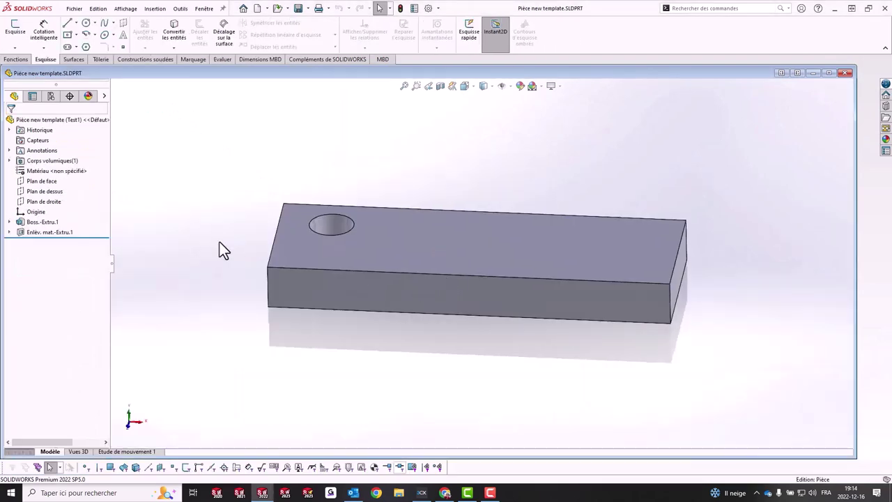
left_click(308, 8)
left_click(327, 33)
left_click(139, 107)
left_click(365, 235)
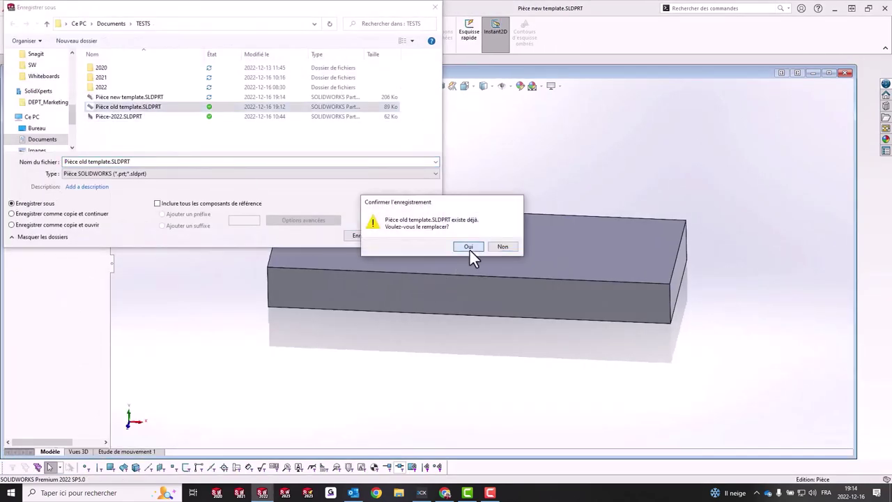
left_click(469, 251)
left_click(835, 60)
Reopen the test assembly, accept the found file despite its ID mismatch, and rebuild
left_click(74, 9)
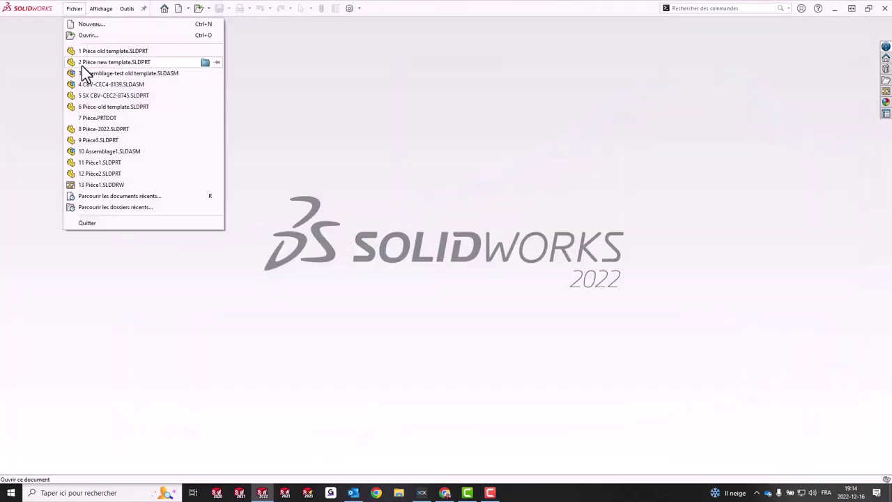
left_click(112, 73)
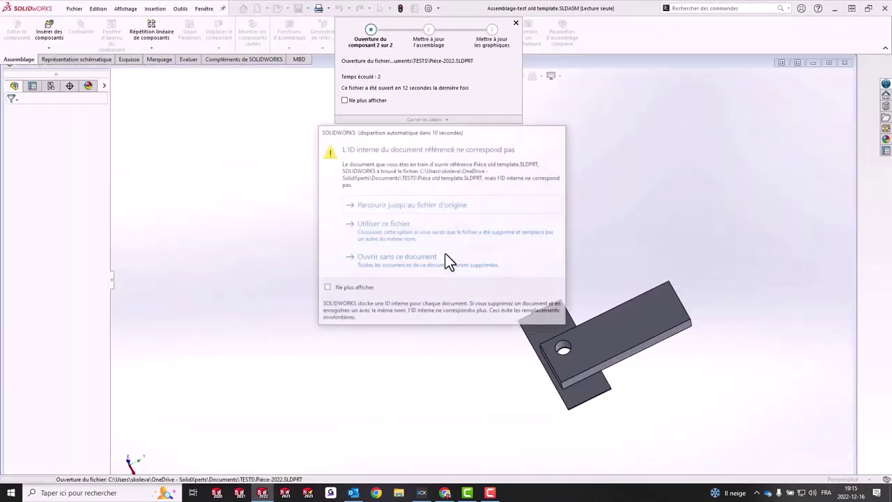
left_click(387, 230)
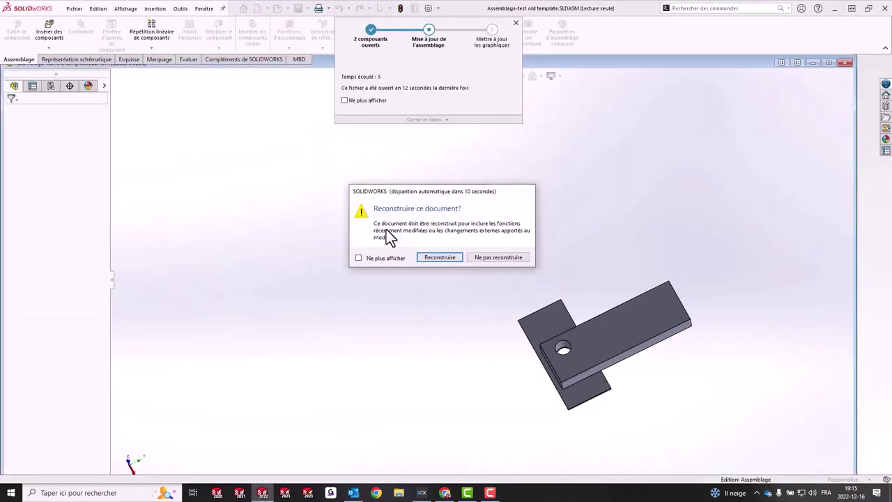
left_click(438, 259)
Repair the Coaxiale1 mate with the hole face and flipped alignment
left_click(61, 234)
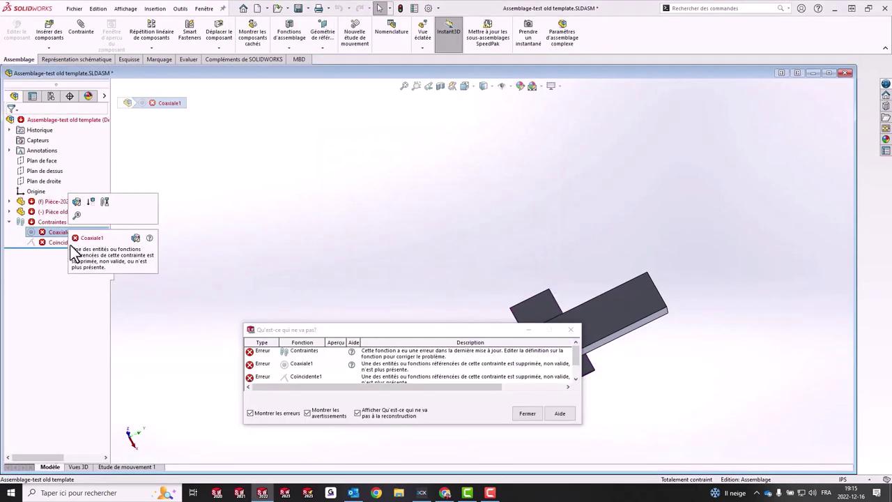
left_click(78, 243, "shift")
left_click(87, 216)
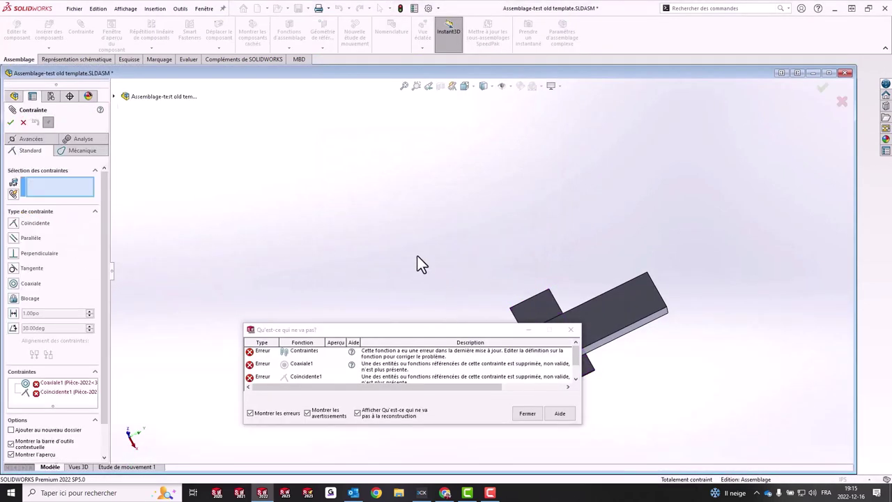
left_click(571, 329)
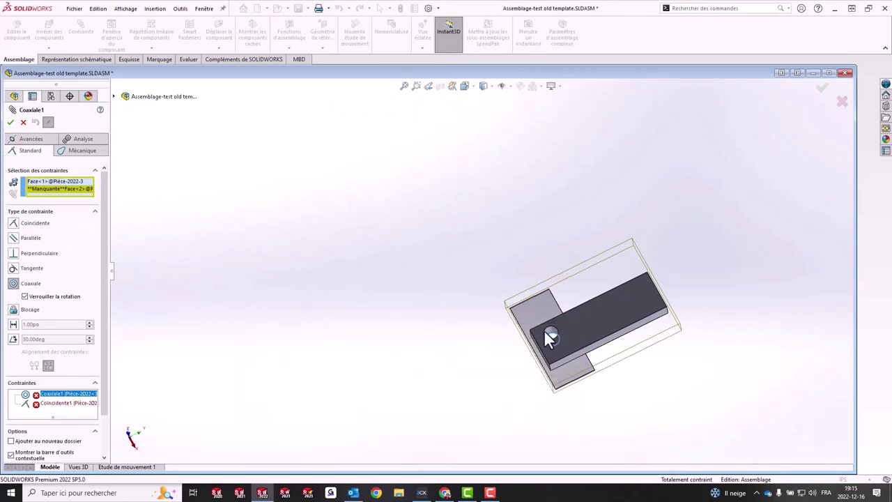
left_click(554, 329)
left_click(646, 346)
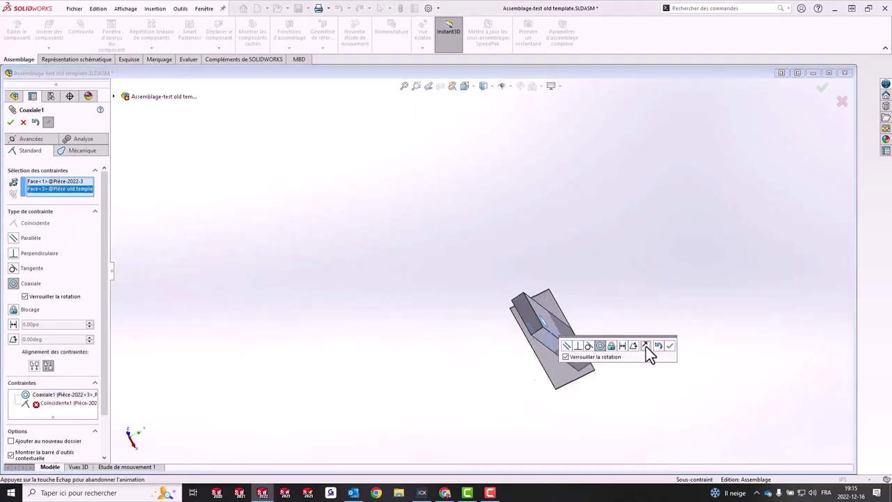
left_click(670, 346)
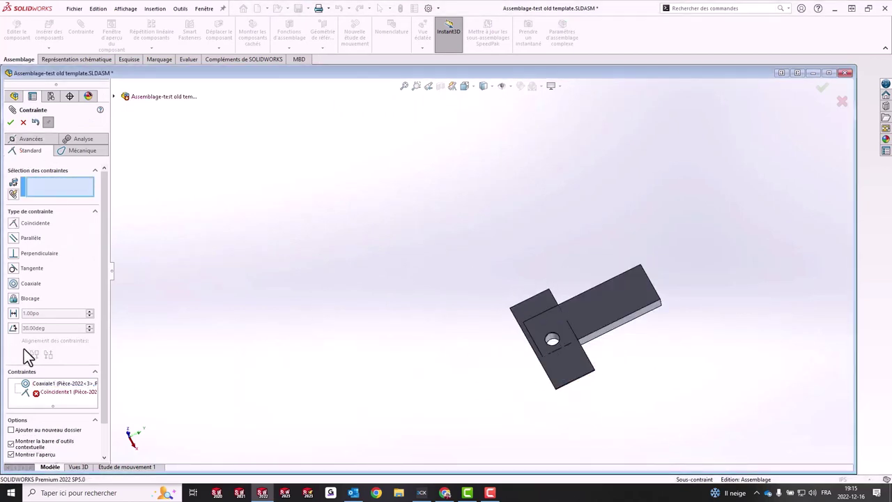
Repair the Coincidente1 mate by selecting the bar's face
left_click(66, 394)
middle_click_drag(494, 247, 479, 258)
scroll(593, 328, "up", 3)
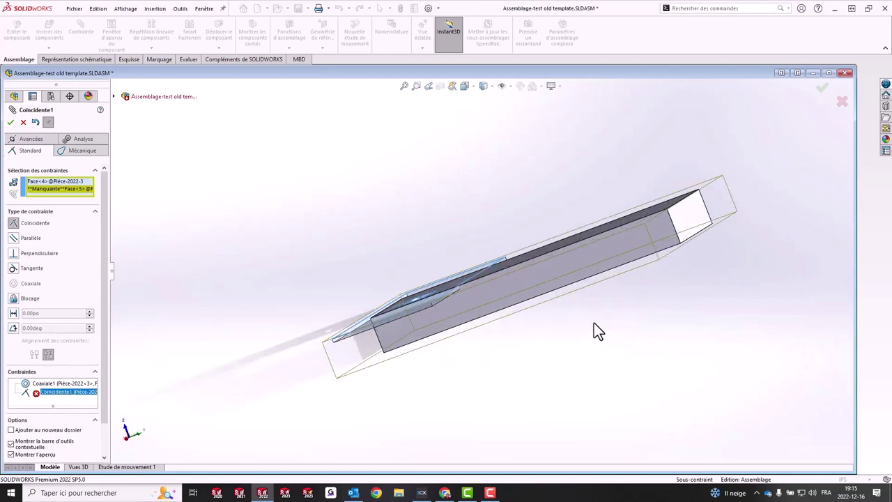
middle_click_drag(593, 329, 562, 294)
left_click(562, 295)
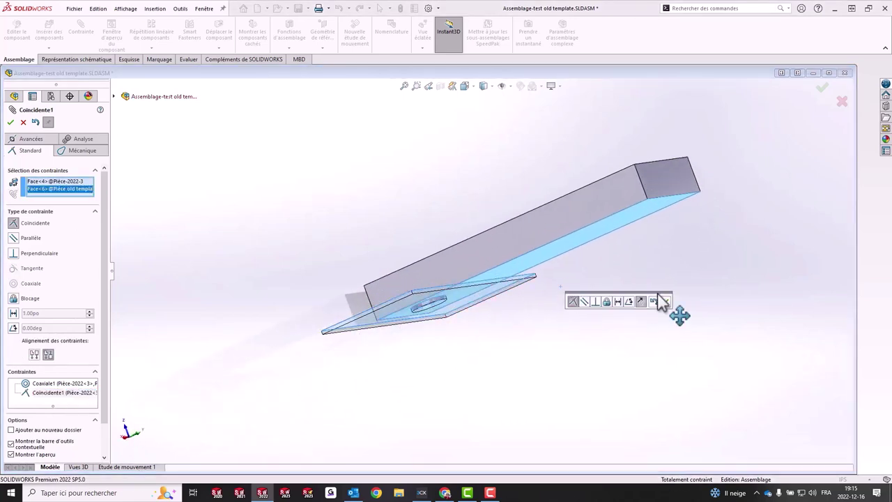
left_click(664, 305)
left_click(11, 122)
Maximize the assembly window, orbit to an isometric view, and select the bar part
key("ctrl+5")
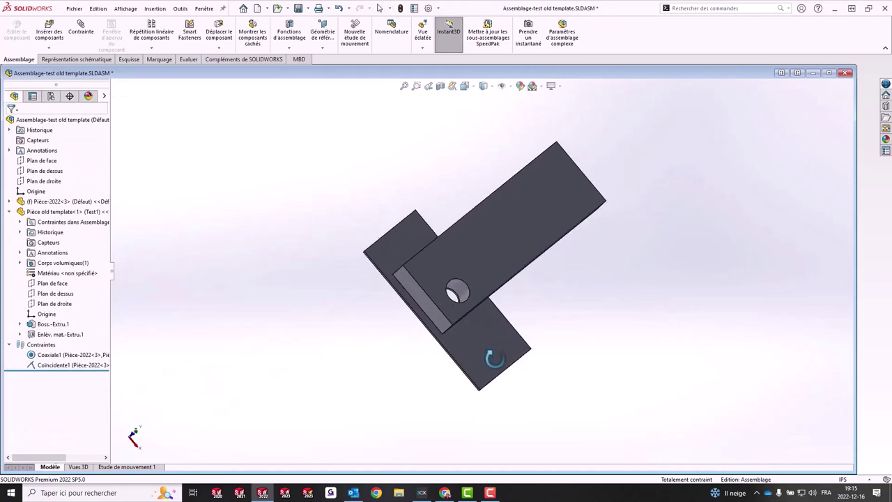
left_click(828, 73)
middle_click_drag(753, 163, 555, 222)
left_click(543, 228)
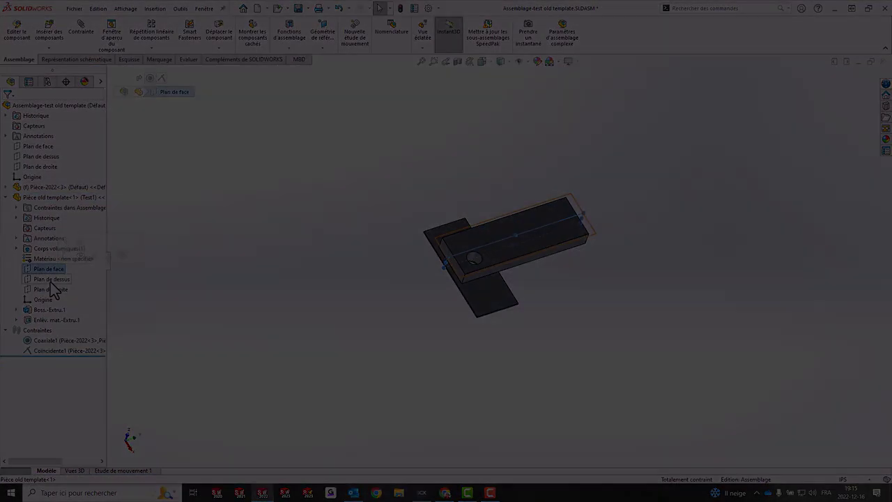